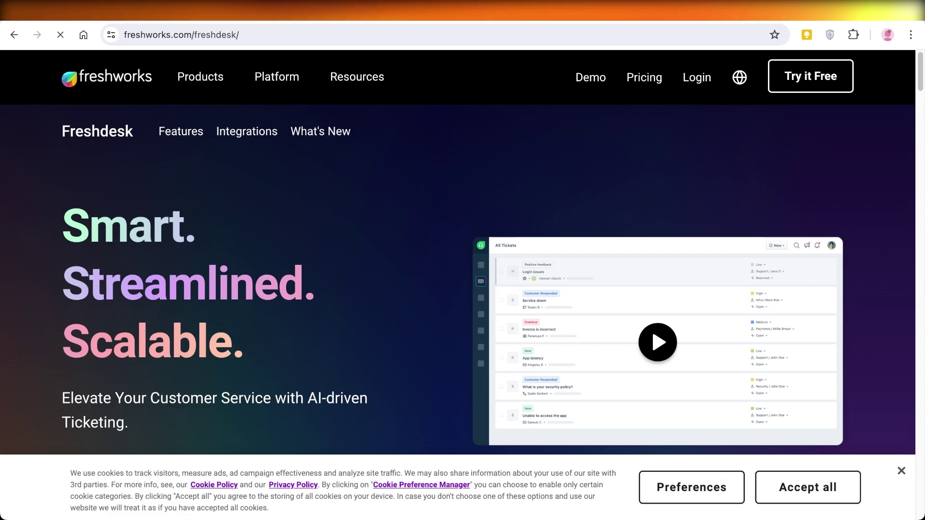
Step: Accept all cookies and scroll through the Freshdesk product page
{"action": "left_click", "coordinate": [808, 487]}
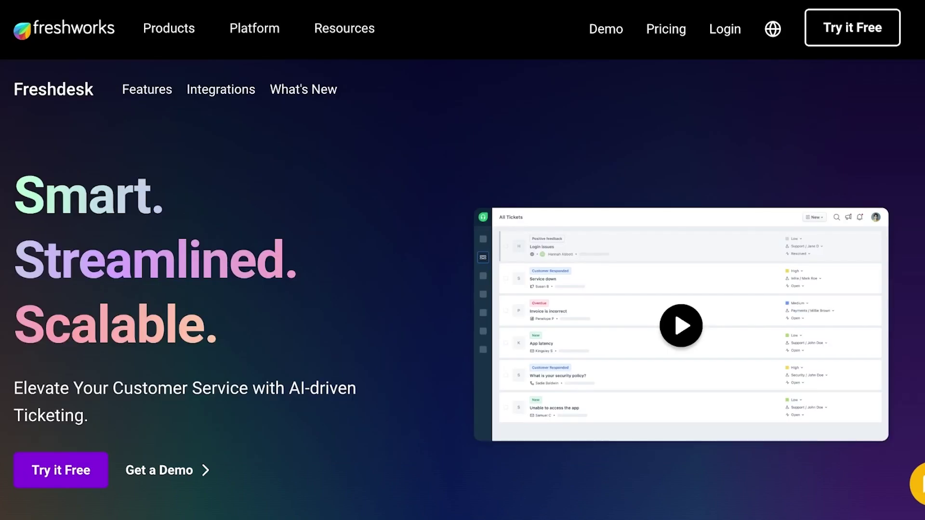
{"action": "scroll", "coordinate": [462, 289], "scroll_direction": "down", "scroll_amount": 1}
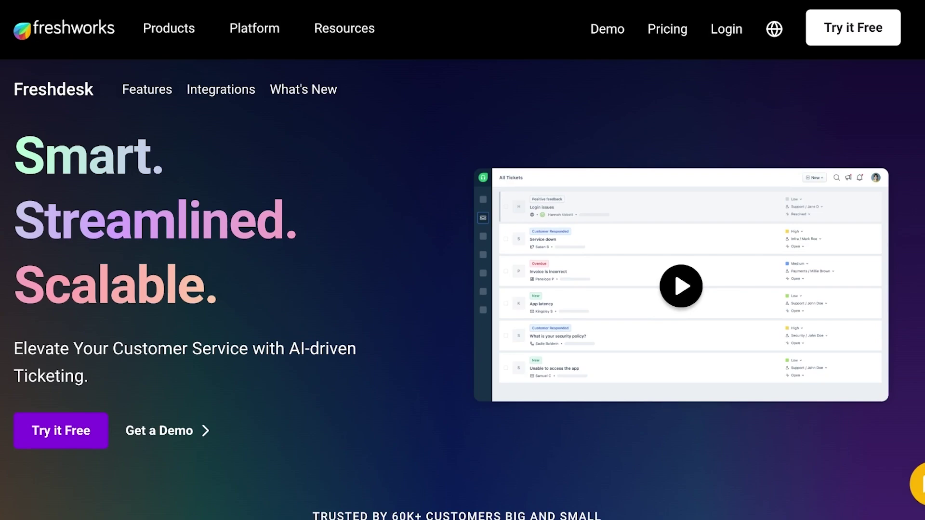
{"action": "scroll", "coordinate": [462, 289], "scroll_direction": "down", "scroll_amount": 1}
{"action": "scroll", "coordinate": [462, 289], "scroll_direction": "down", "scroll_amount": 3}
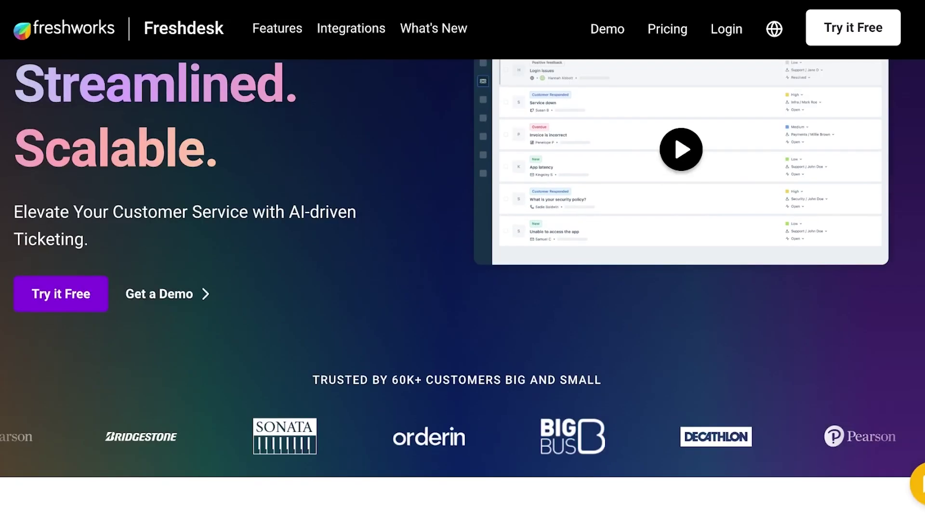
{"action": "scroll", "coordinate": [463, 289], "scroll_direction": "down", "scroll_amount": 1}
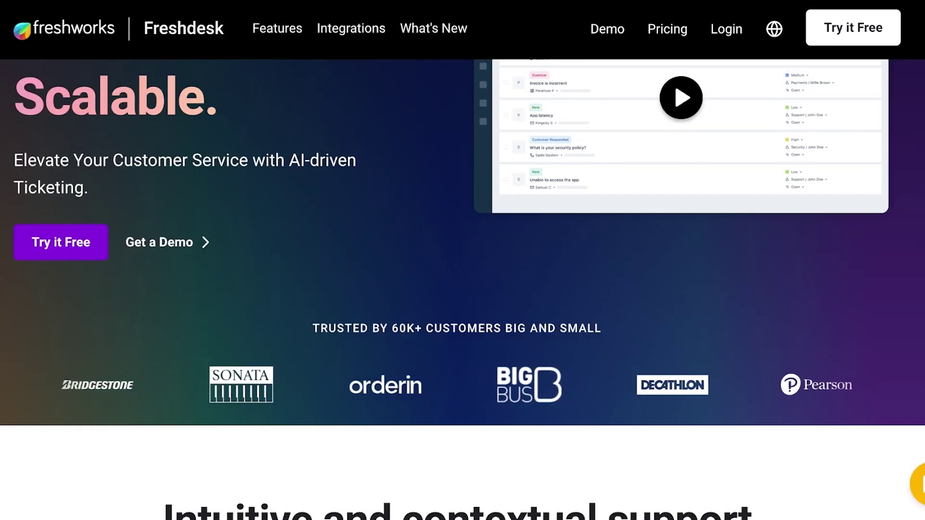
{"action": "scroll", "coordinate": [463, 289], "scroll_direction": "down", "scroll_amount": 6}
{"action": "scroll", "coordinate": [462, 289], "scroll_direction": "down", "scroll_amount": 8}
{"action": "scroll", "coordinate": [462, 289], "scroll_direction": "down", "scroll_amount": 3}
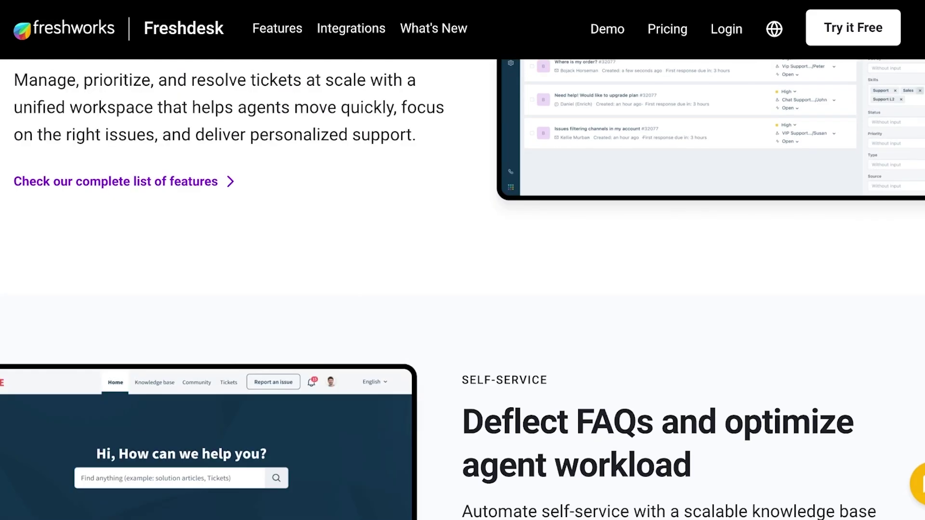
{"action": "scroll", "coordinate": [462, 289], "scroll_direction": "down", "scroll_amount": 10}
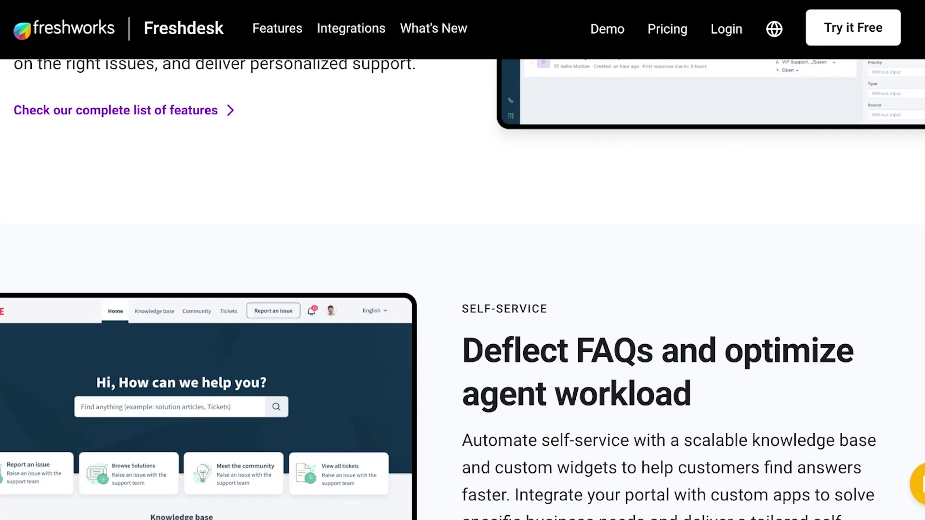
{"action": "scroll", "coordinate": [462, 289], "scroll_direction": "down", "scroll_amount": 7}
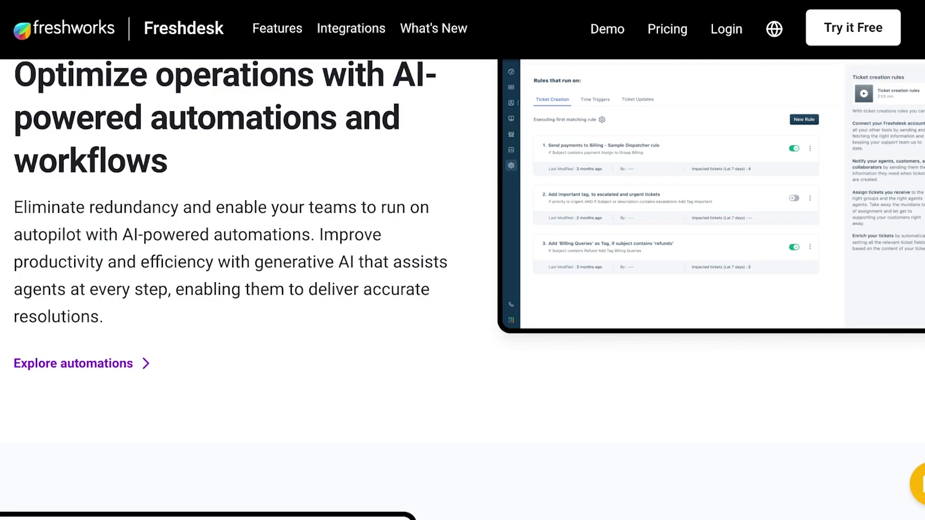
{"action": "scroll", "coordinate": [406, 267], "scroll_direction": "down", "scroll_amount": 6}
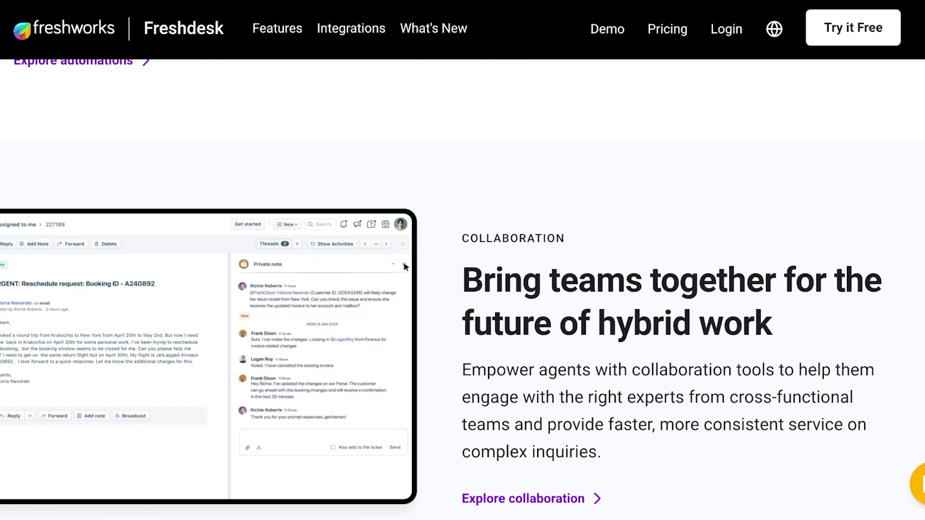
{"action": "scroll", "coordinate": [405, 267], "scroll_direction": "down", "scroll_amount": 8}
{"action": "scroll", "coordinate": [406, 267], "scroll_direction": "up", "scroll_amount": 20}
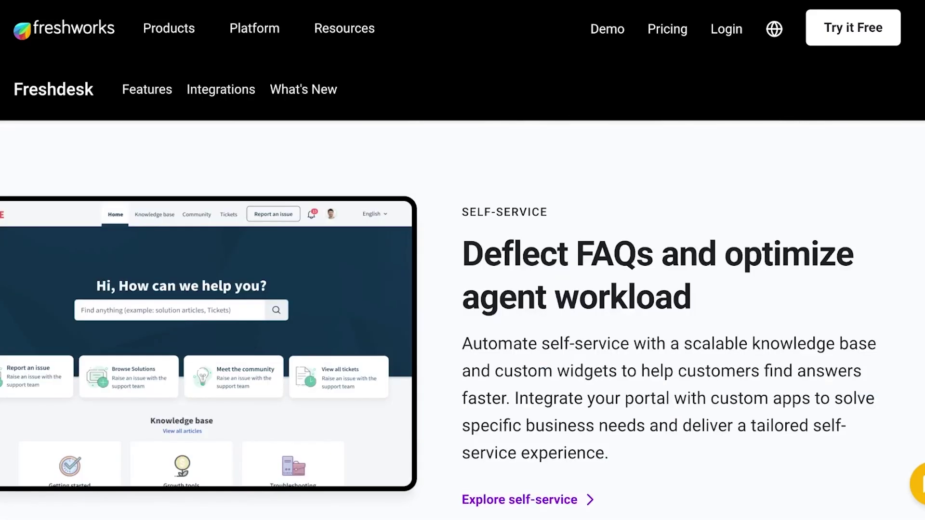
{"action": "scroll", "coordinate": [463, 319], "scroll_direction": "up", "scroll_amount": 2}
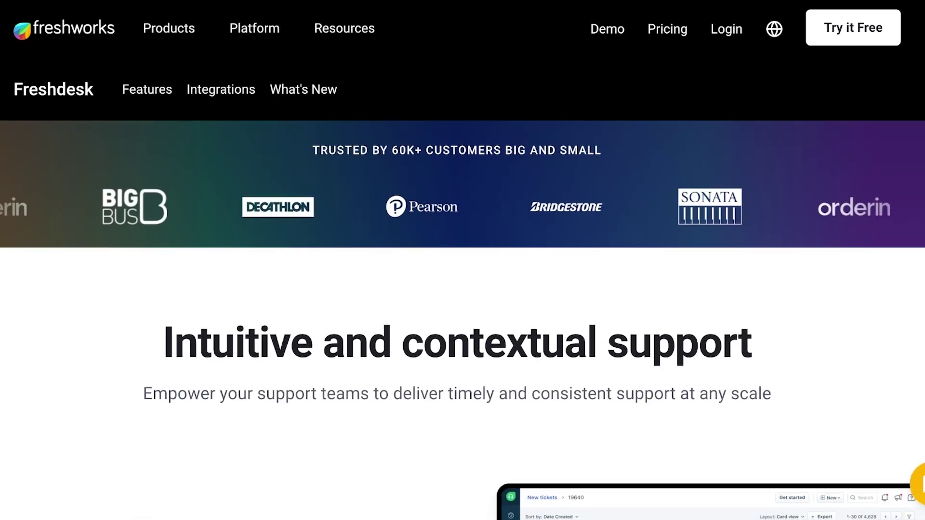
{"action": "scroll", "coordinate": [462, 320], "scroll_direction": "up", "scroll_amount": 5}
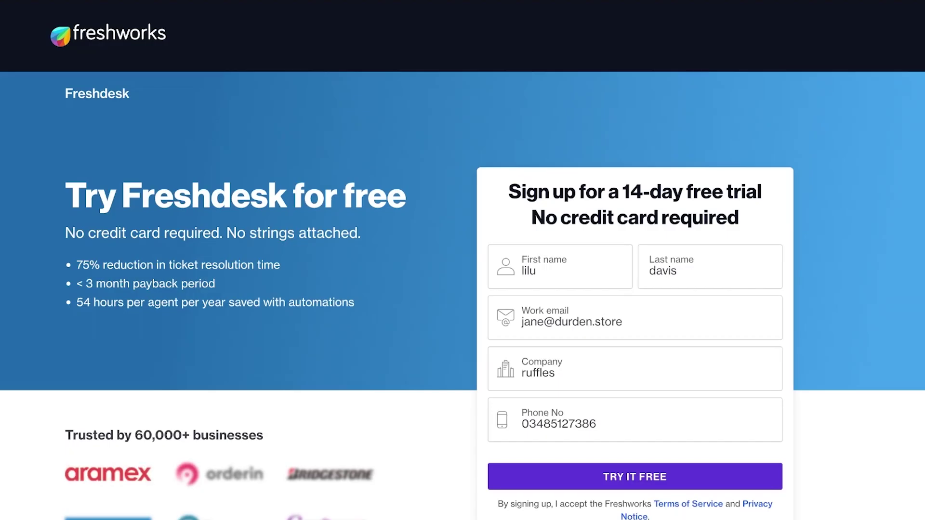
Step: Fill in the name and work e-mail fields and submit the free-trial sign-up form
{"action": "scroll", "coordinate": [463, 260], "scroll_direction": "down", "scroll_amount": 1}
{"action": "left_click", "coordinate": [559, 226]}
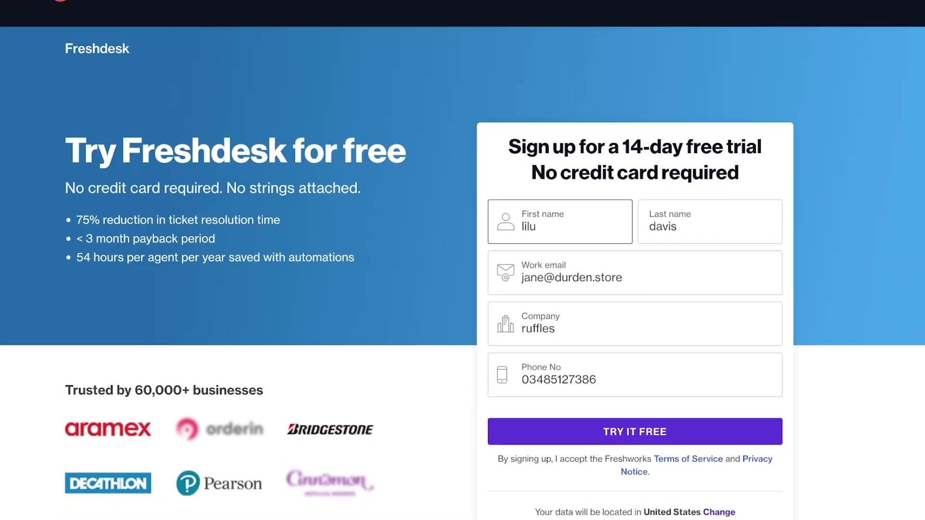
{"action": "left_click", "coordinate": [635, 277]}
{"action": "scroll", "coordinate": [462, 261], "scroll_direction": "up", "scroll_amount": 1}
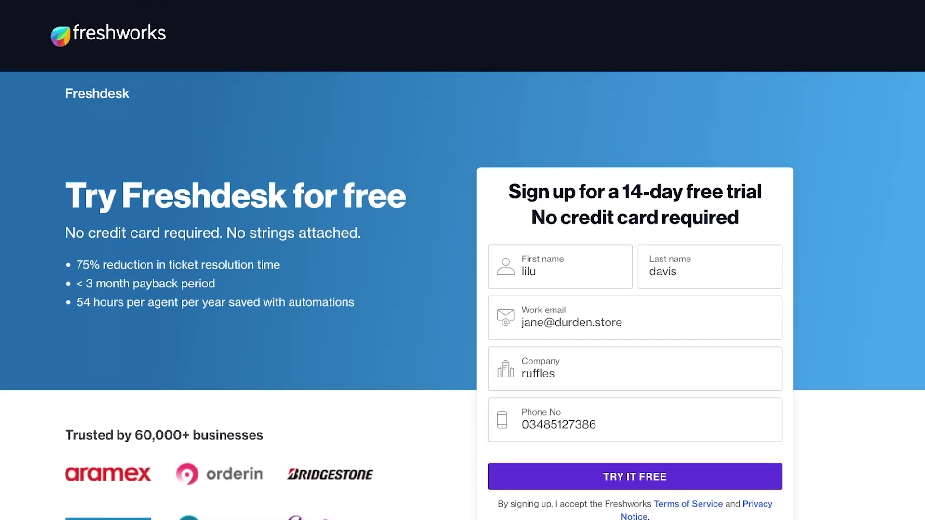
{"action": "key", "text": "Return"}
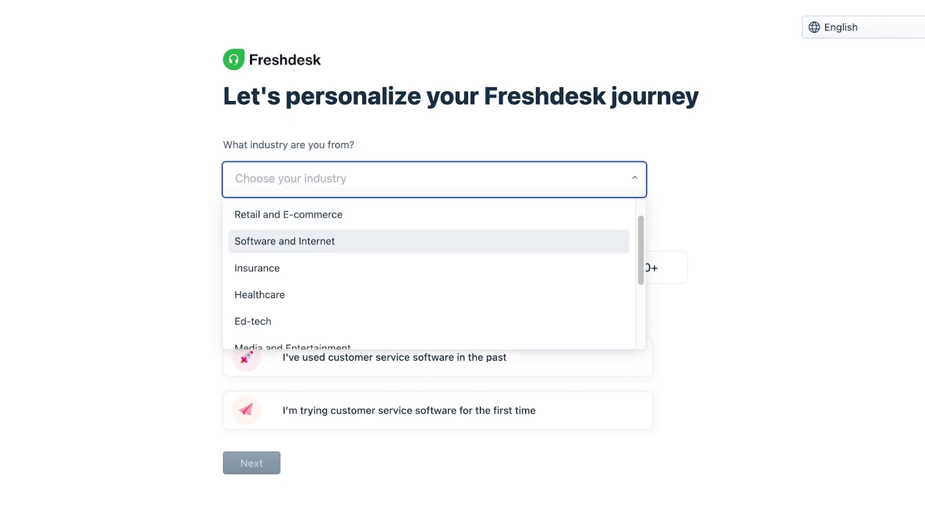
Step: Choose team size 1 and prior customer service software experience, then continue
{"action": "left_click", "coordinate": [255, 267]}
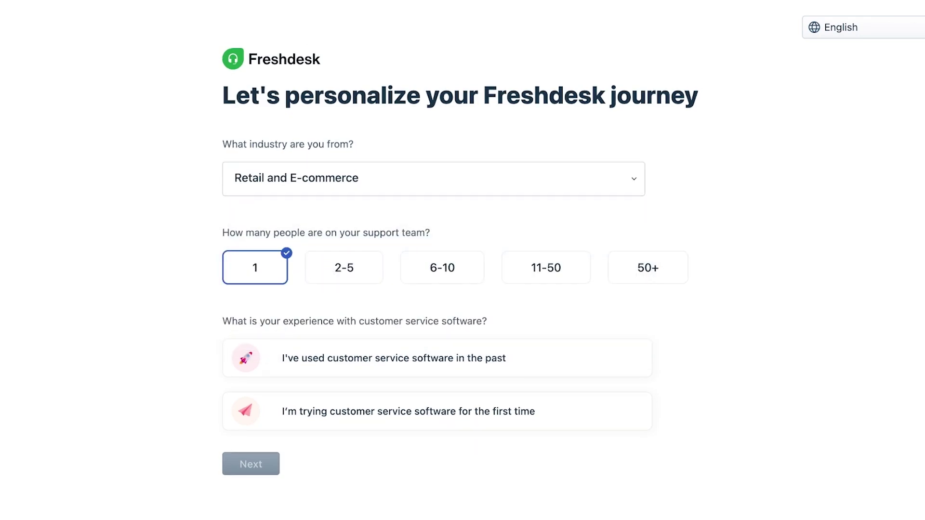
{"action": "left_click", "coordinate": [343, 267]}
{"action": "left_click", "coordinate": [255, 267]}
{"action": "left_click", "coordinate": [393, 358]}
{"action": "left_click", "coordinate": [250, 464]}
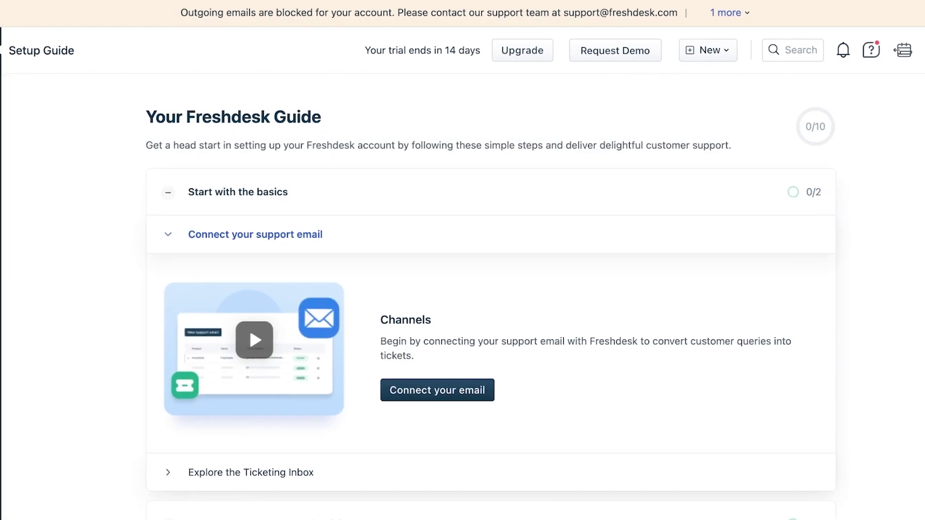
Step: Go from the Setup Guide to the Dashboard, then on to All tickets
{"action": "left_click", "coordinate": [11, 96]}
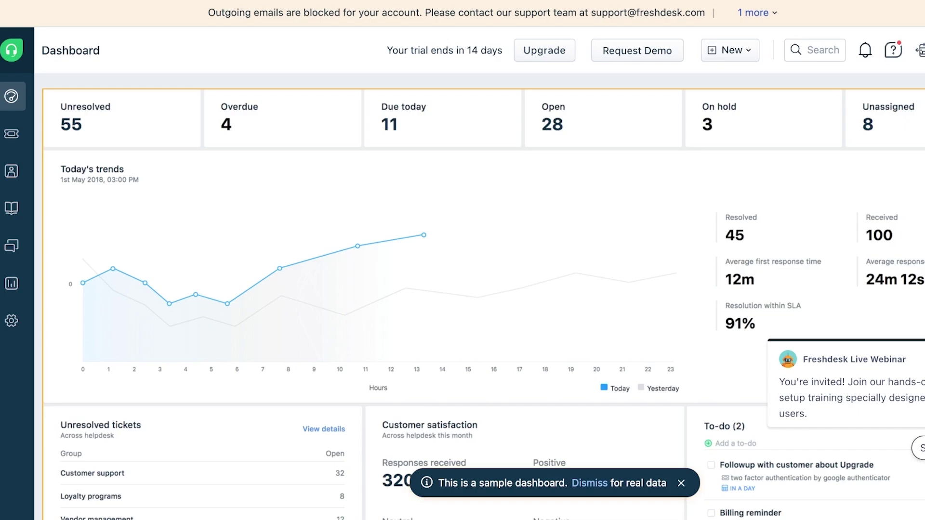
{"action": "left_click", "coordinate": [12, 134]}
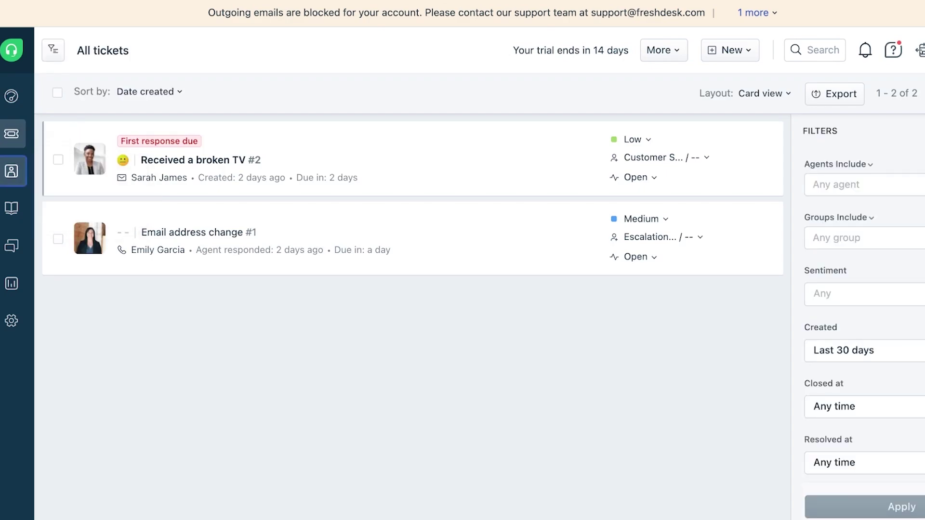
{"action": "mouse_move", "coordinate": [11, 171]}
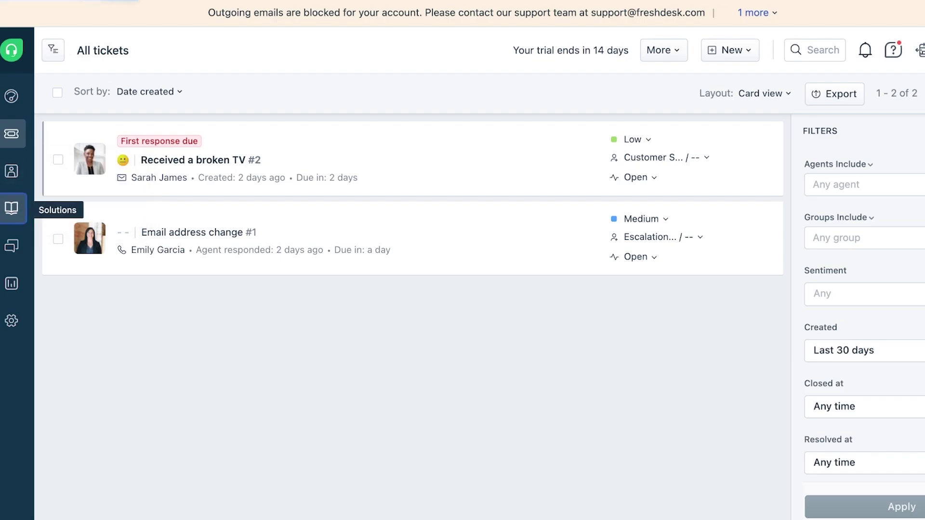
Step: Visit the Knowledge base, then open Forums filtered to Your Topics Activity
{"action": "left_click", "coordinate": [12, 208]}
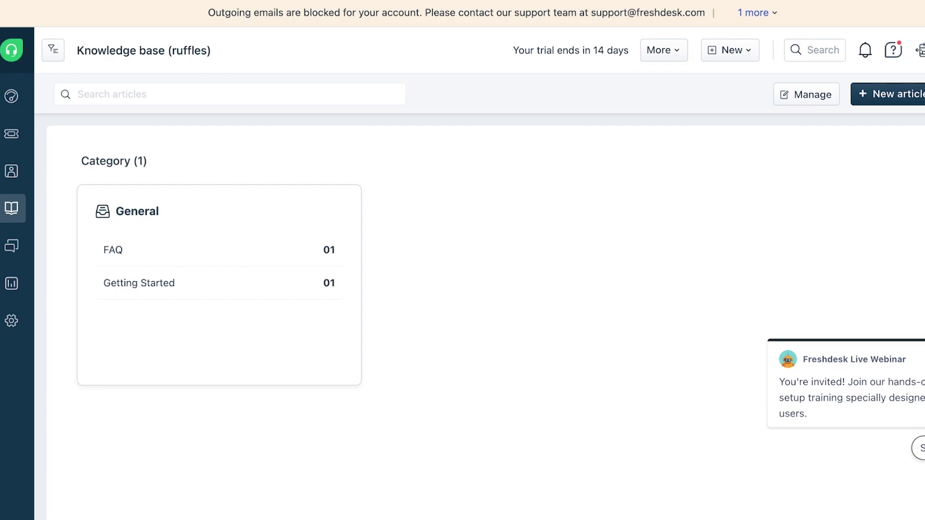
{"action": "left_click", "coordinate": [12, 246]}
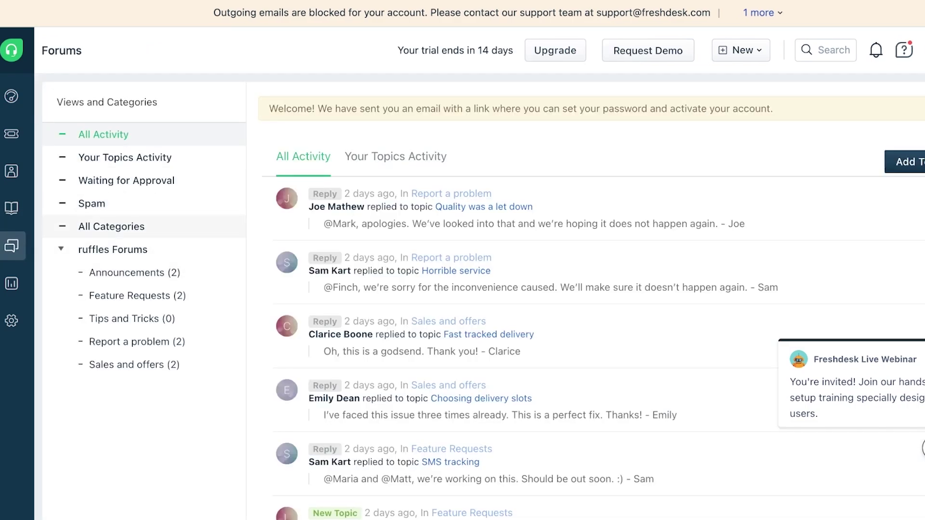
{"action": "scroll", "coordinate": [578, 314], "scroll_direction": "down", "scroll_amount": 4}
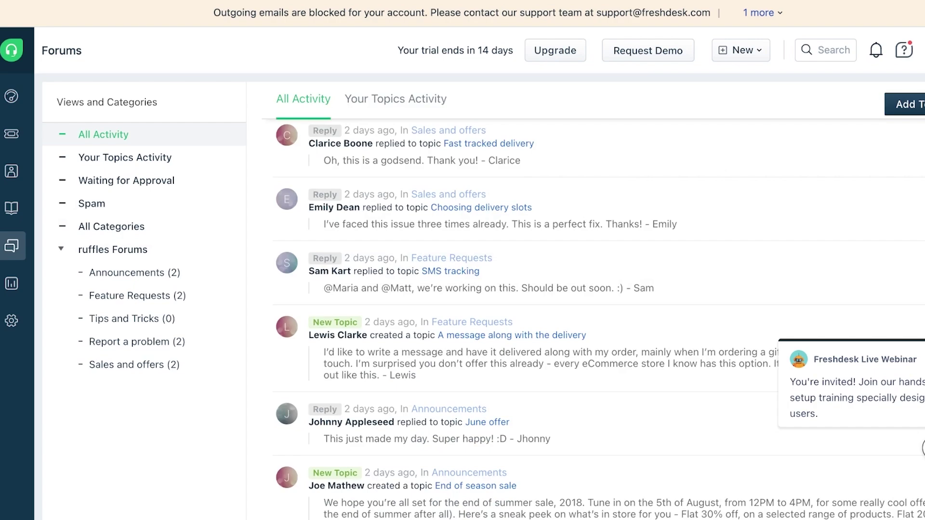
{"action": "left_click", "coordinate": [125, 158]}
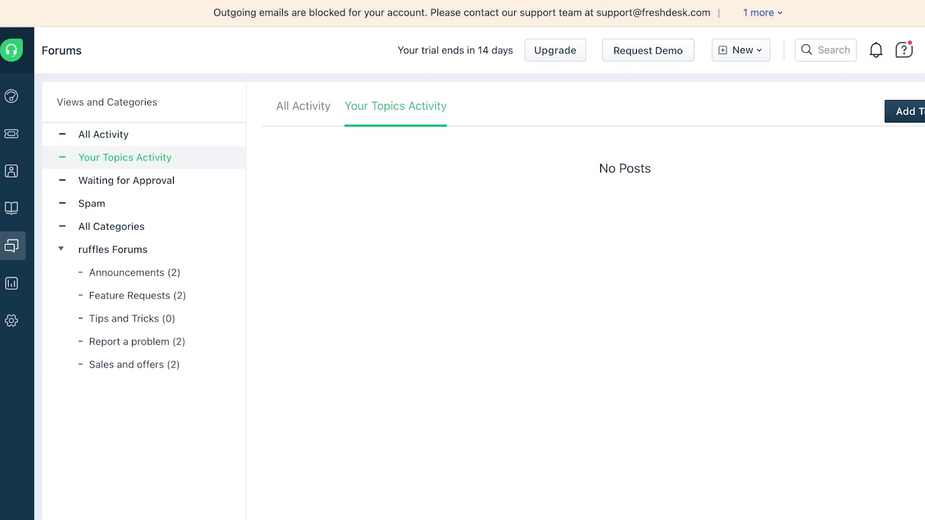
Step: Open Analytics and dismiss its welcome dialog, help tour and announcements
{"action": "left_click", "coordinate": [12, 283]}
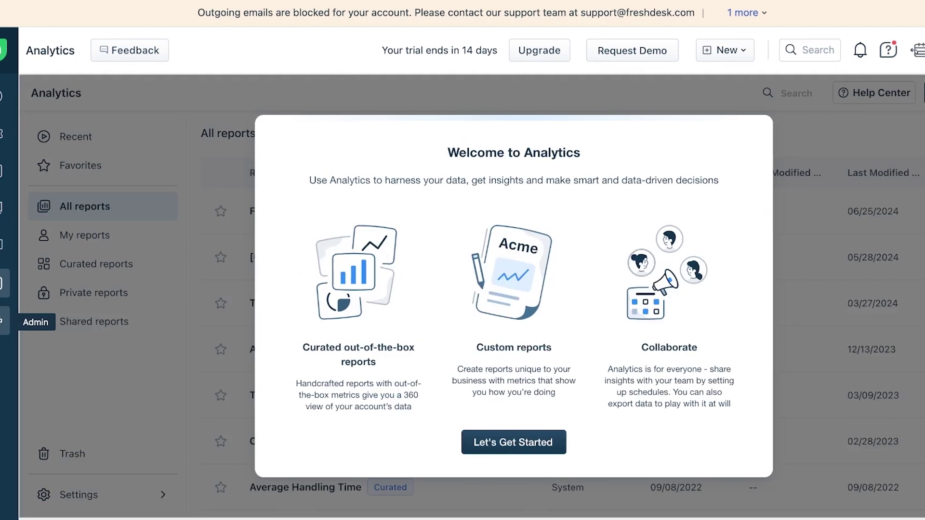
{"action": "key", "text": "Return"}
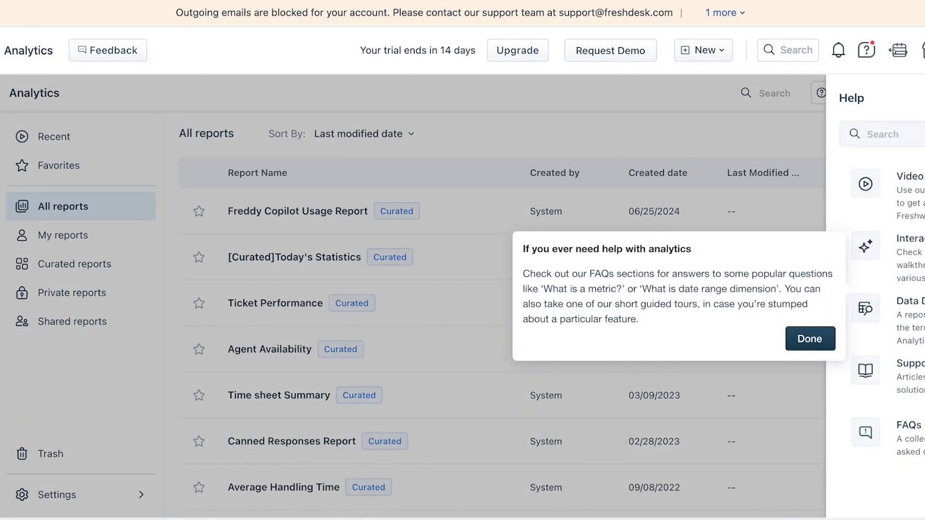
{"action": "key", "text": "Return"}
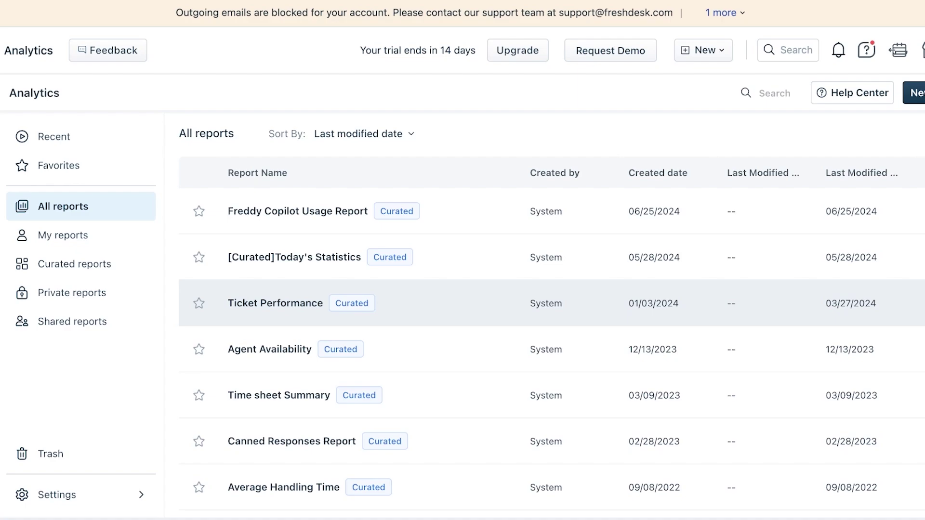
{"action": "left_click", "coordinate": [64, 236]}
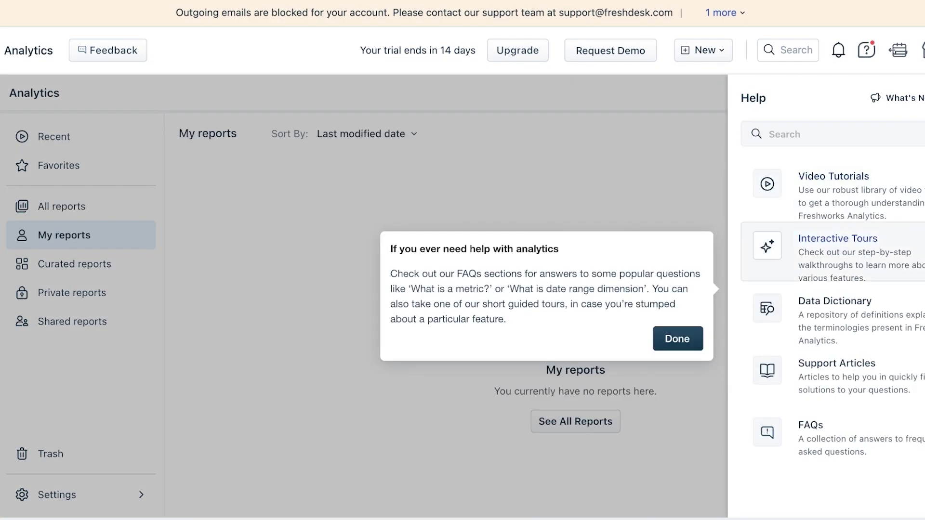
{"action": "key", "text": "Return"}
{"action": "key", "text": "Escape"}
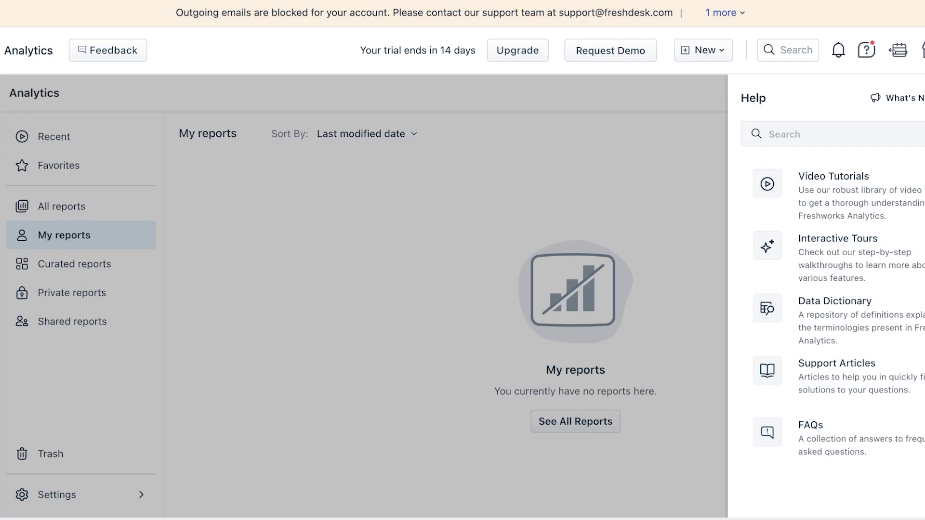
{"action": "key", "text": "Escape"}
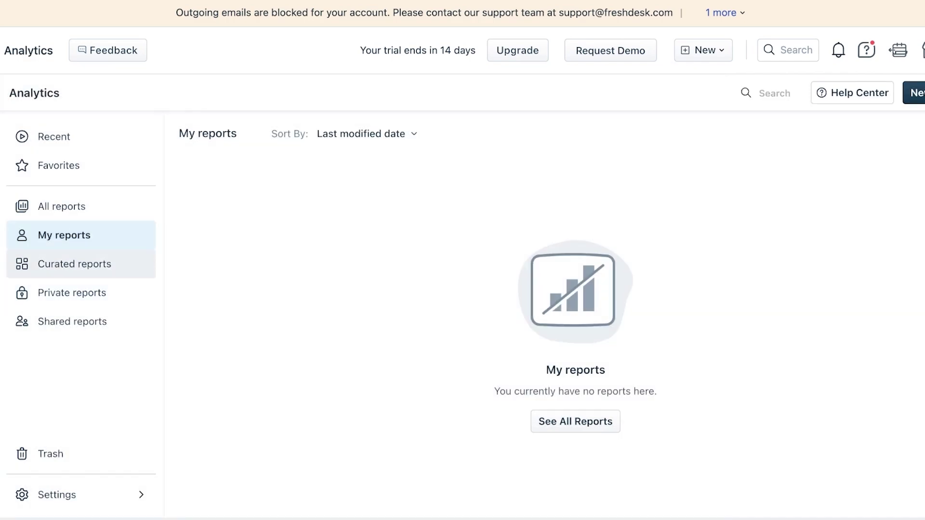
Step: Browse the curated and private reports, ending on Shared reports
{"action": "left_click", "coordinate": [76, 264]}
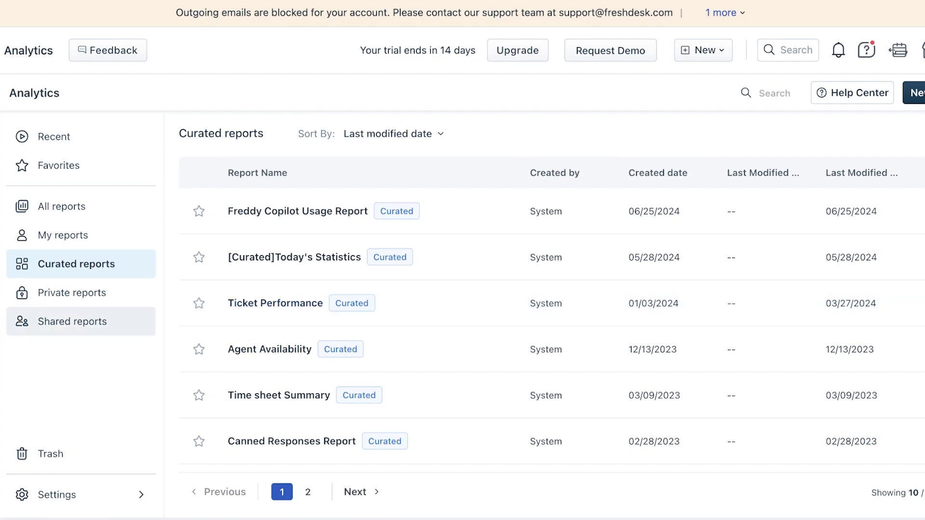
{"action": "left_click", "coordinate": [72, 293]}
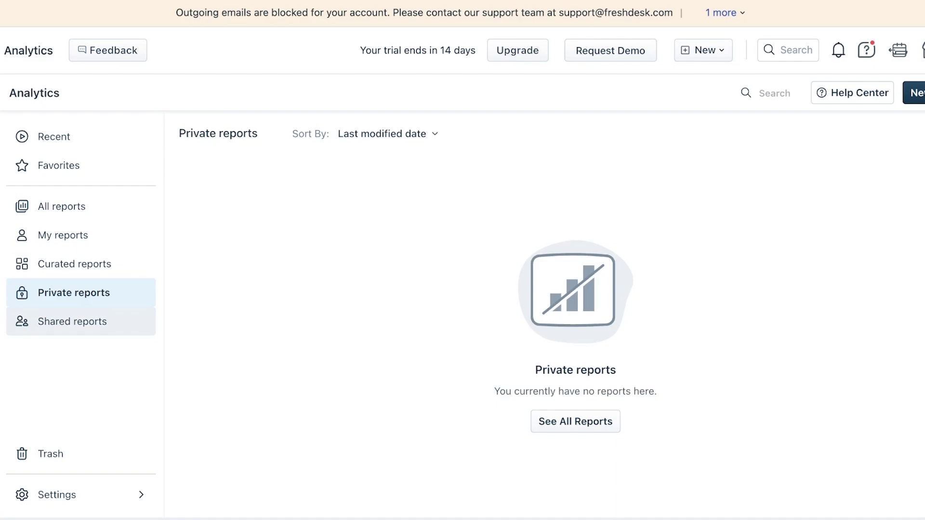
{"action": "left_click", "coordinate": [72, 322]}
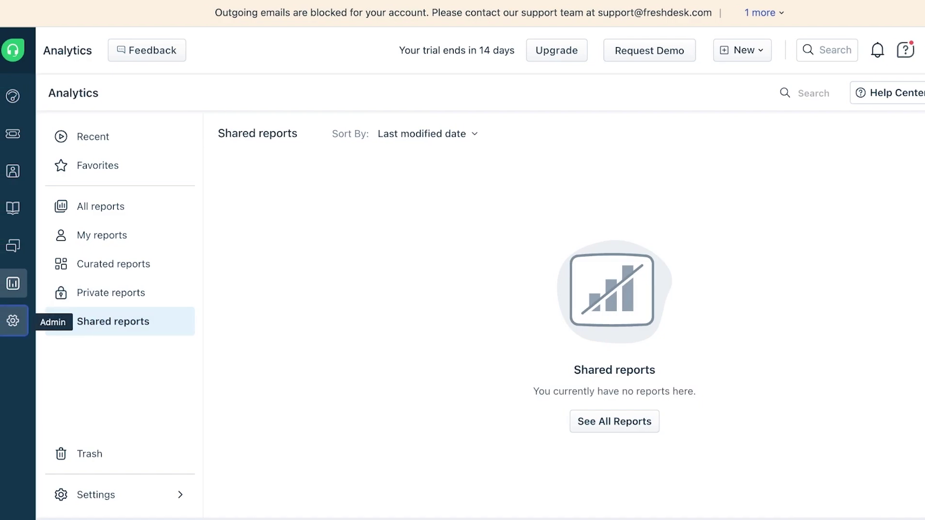
Step: Open Admin settings, jump to Team, and open the Agents list
{"action": "left_click", "coordinate": [13, 320]}
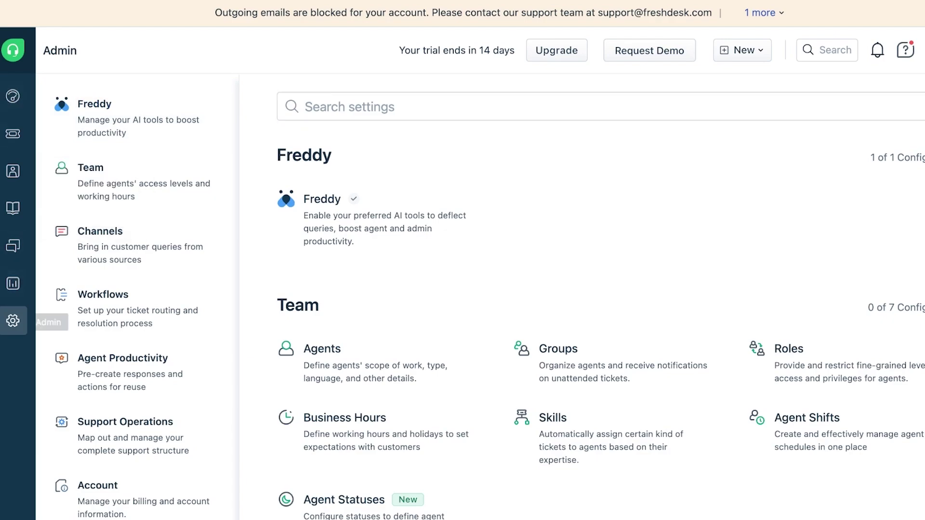
{"action": "left_click", "coordinate": [139, 182]}
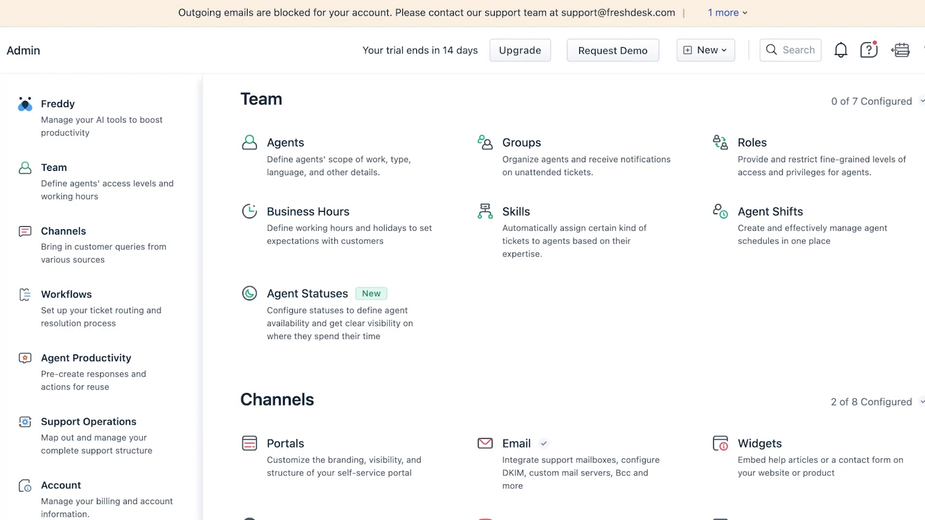
{"action": "left_click", "coordinate": [285, 144]}
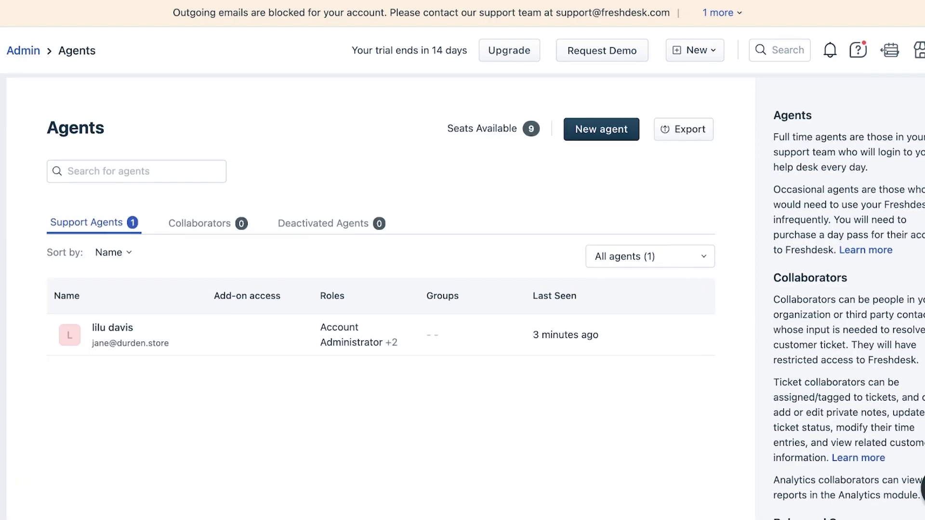
Step: Start a new support agent and enter the agent's e-mail address
{"action": "left_click", "coordinate": [601, 130]}
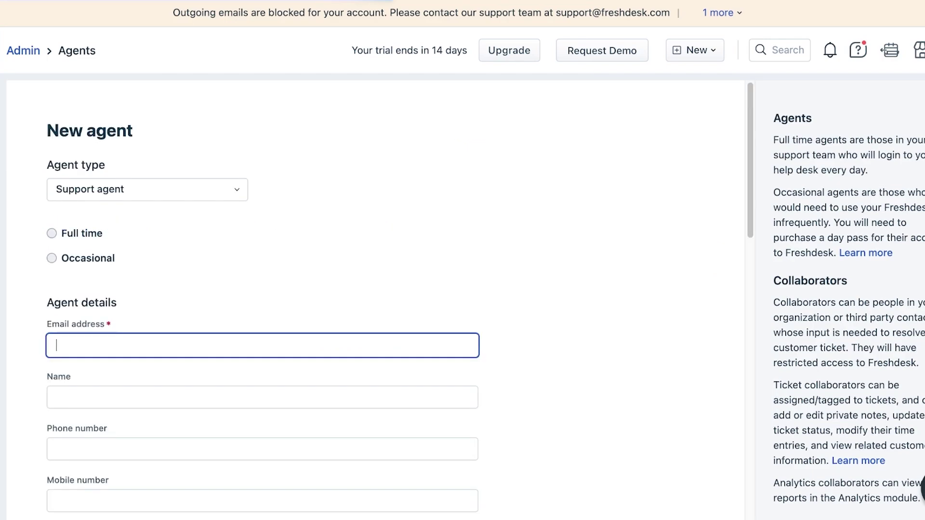
{"action": "left_click", "coordinate": [147, 189]}
{"action": "key", "text": "Return"}
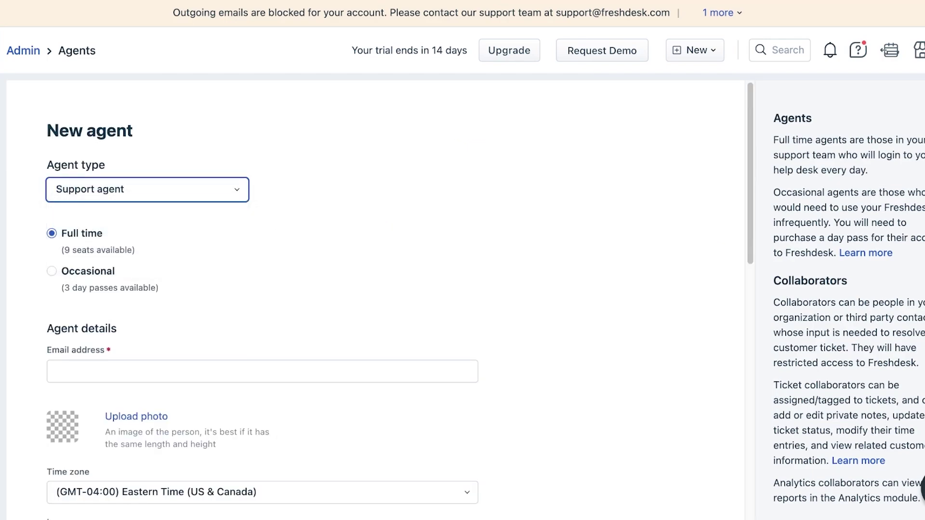
{"action": "scroll", "coordinate": [400, 297], "scroll_direction": "down", "scroll_amount": 3}
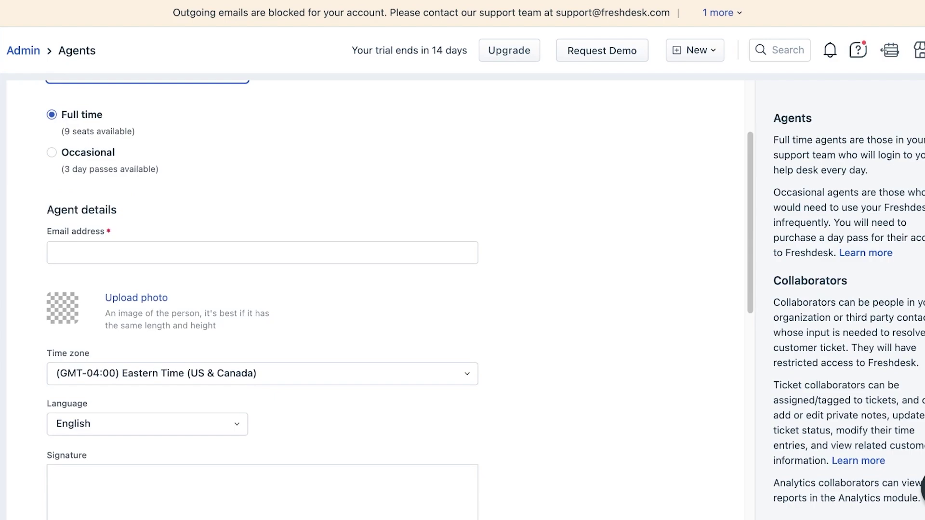
{"action": "left_click", "coordinate": [262, 255]}
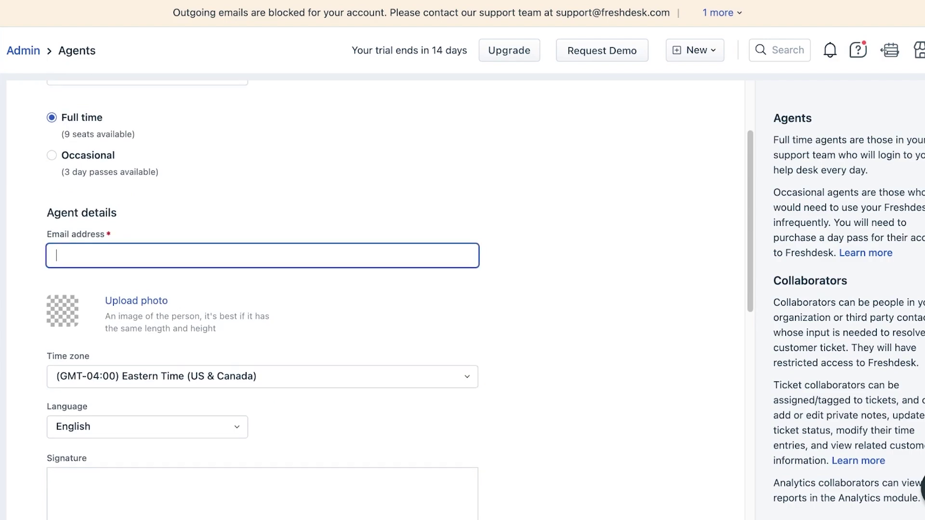
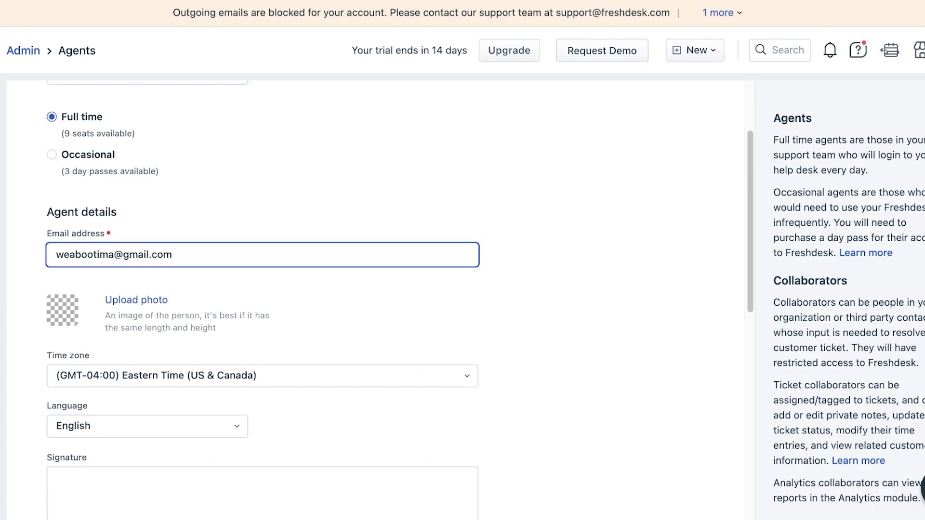
Step: Give the agent the signature AA and keep the Agent role
{"action": "scroll", "coordinate": [262, 289], "scroll_direction": "down", "scroll_amount": 3}
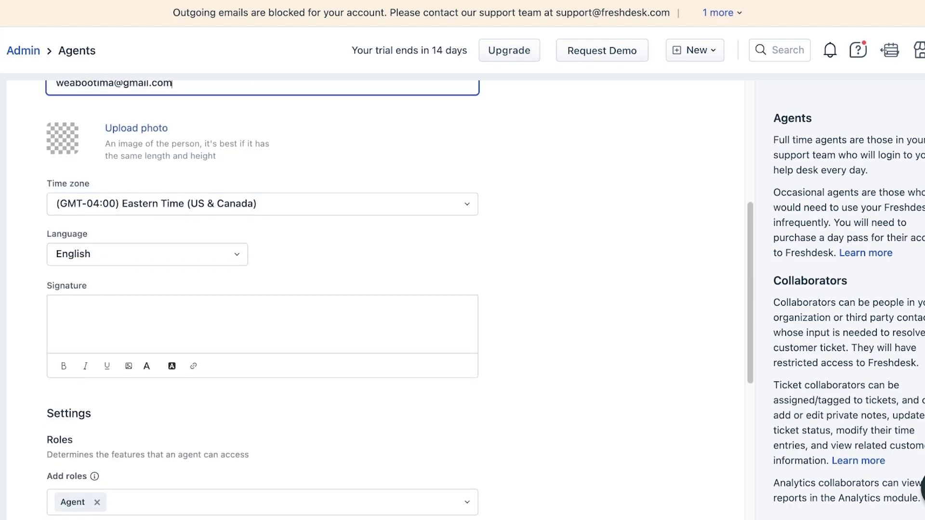
{"action": "left_click", "coordinate": [192, 318]}
{"action": "type", "text": "AA"}
{"action": "scroll", "coordinate": [262, 289], "scroll_direction": "down", "scroll_amount": 2}
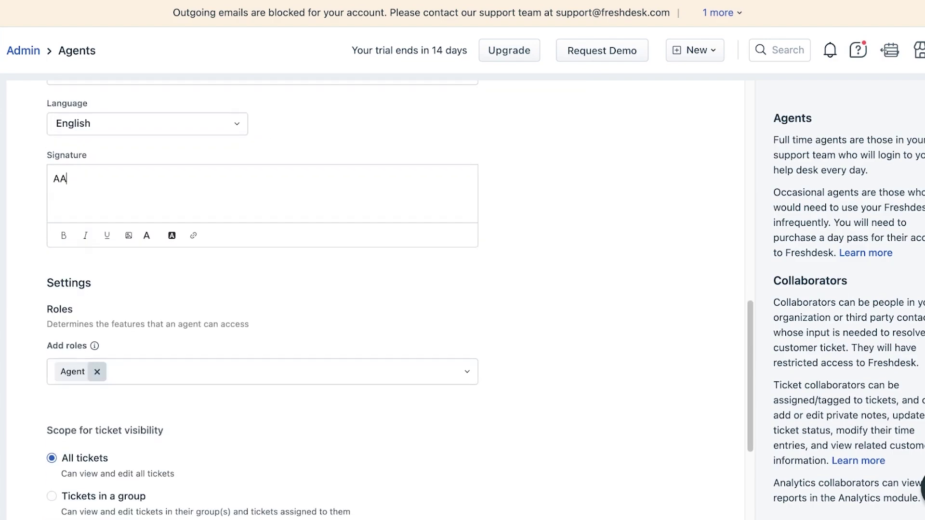
{"action": "left_click", "coordinate": [280, 371]}
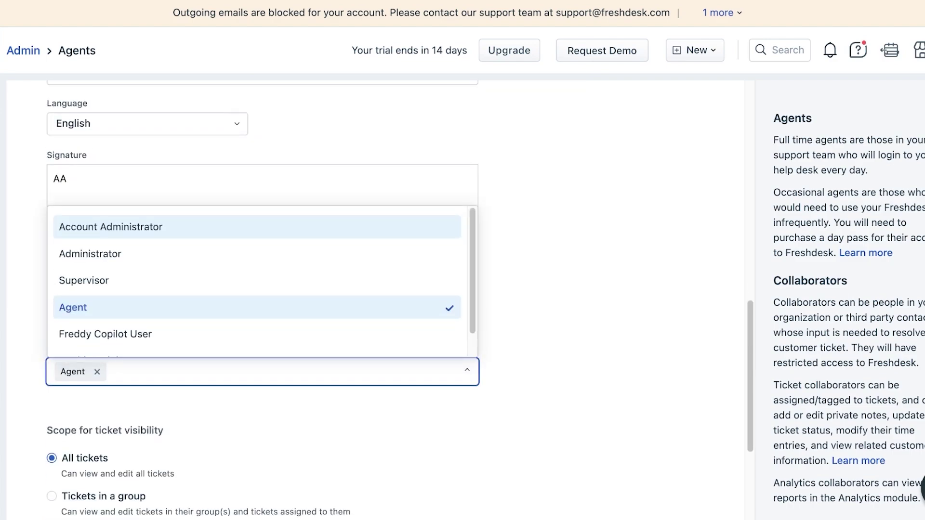
{"action": "scroll", "coordinate": [262, 289], "scroll_direction": "down", "scroll_amount": 4}
{"action": "scroll", "coordinate": [263, 289], "scroll_direction": "down", "scroll_amount": 1}
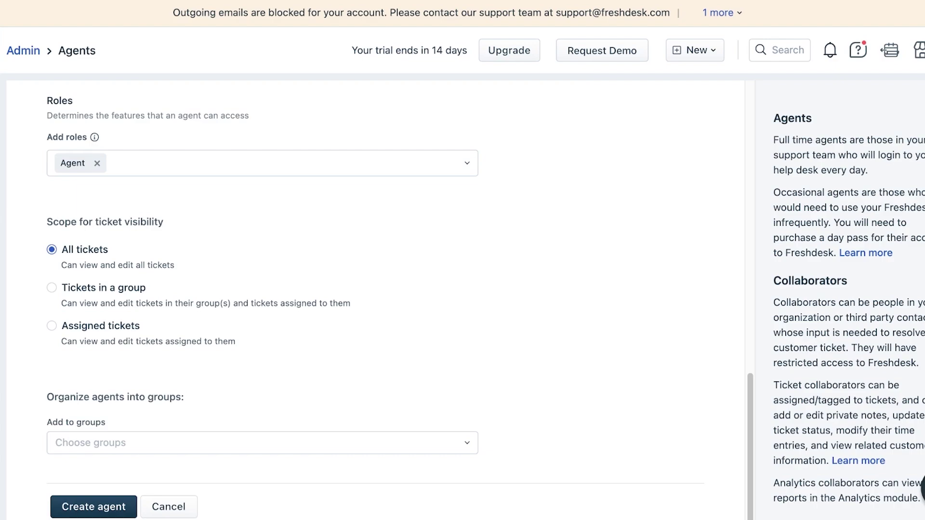
Step: Set the agent's ticket visibility to All tickets
{"action": "left_click", "coordinate": [51, 288]}
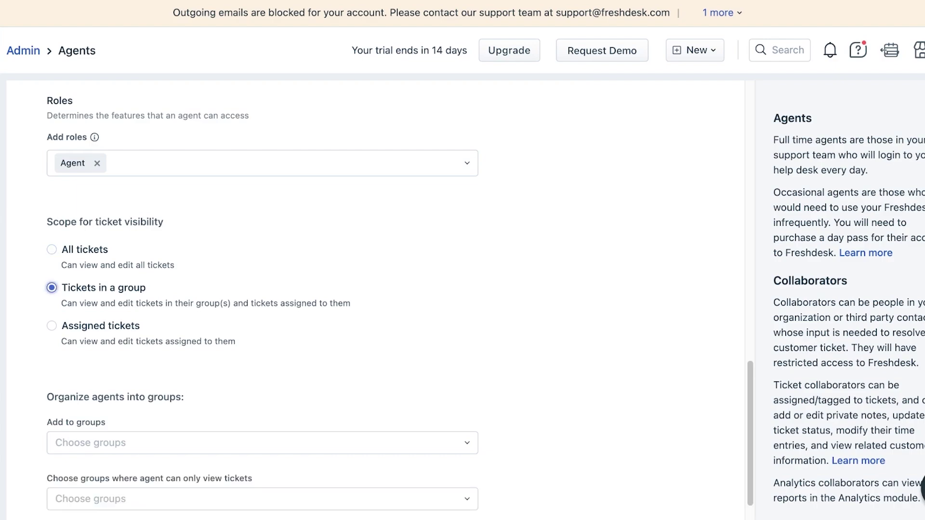
{"action": "left_click", "coordinate": [52, 326]}
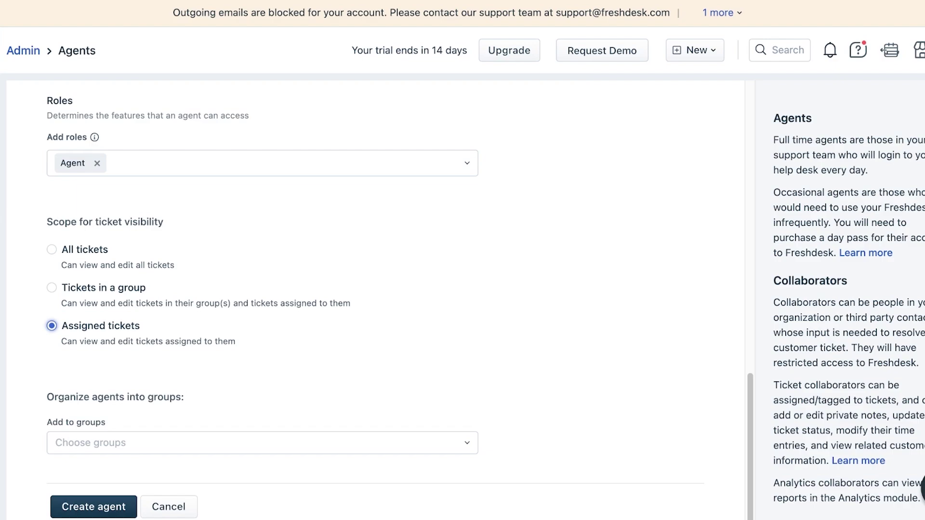
{"action": "left_click", "coordinate": [52, 250]}
{"action": "scroll", "coordinate": [376, 289], "scroll_direction": "down", "scroll_amount": 1}
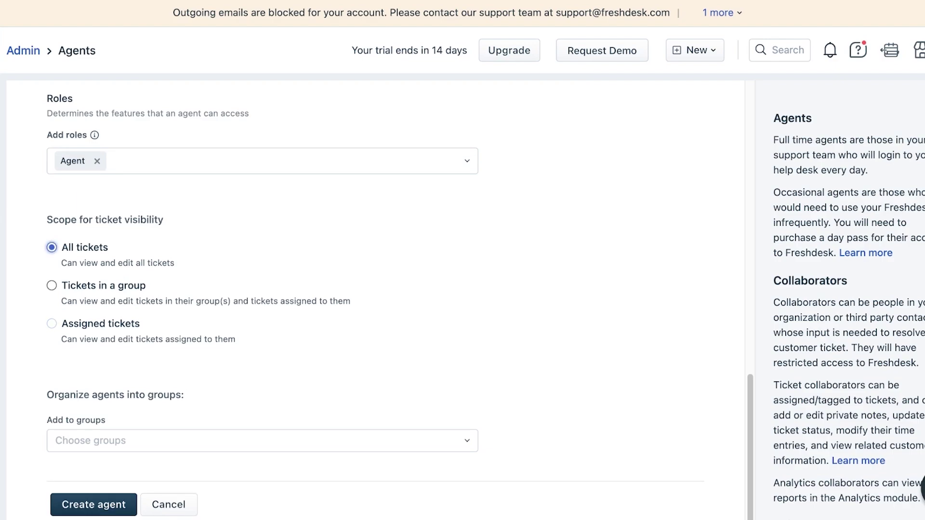
{"action": "left_click", "coordinate": [240, 437]}
{"action": "left_click", "coordinate": [52, 283]}
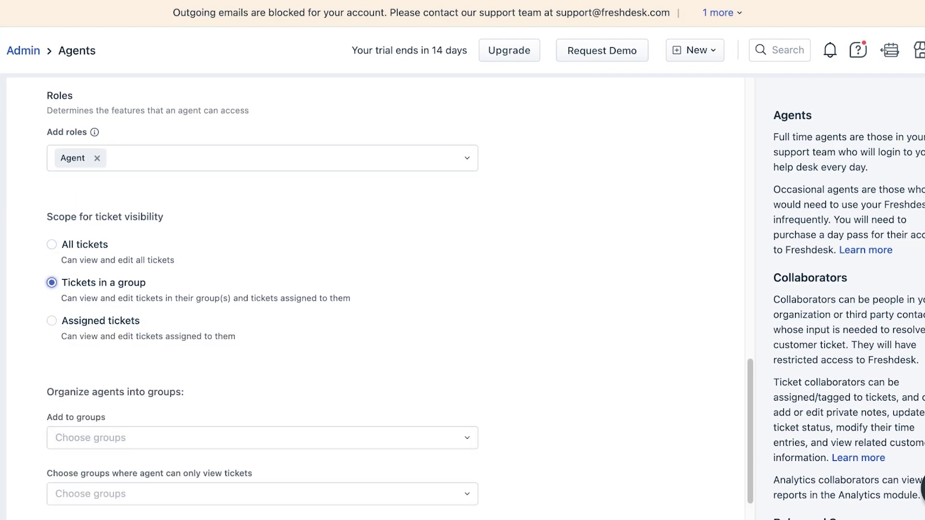
{"action": "left_click", "coordinate": [51, 244]}
Step: Add the agent to the Billing group and create the agent
{"action": "left_click", "coordinate": [240, 437]}
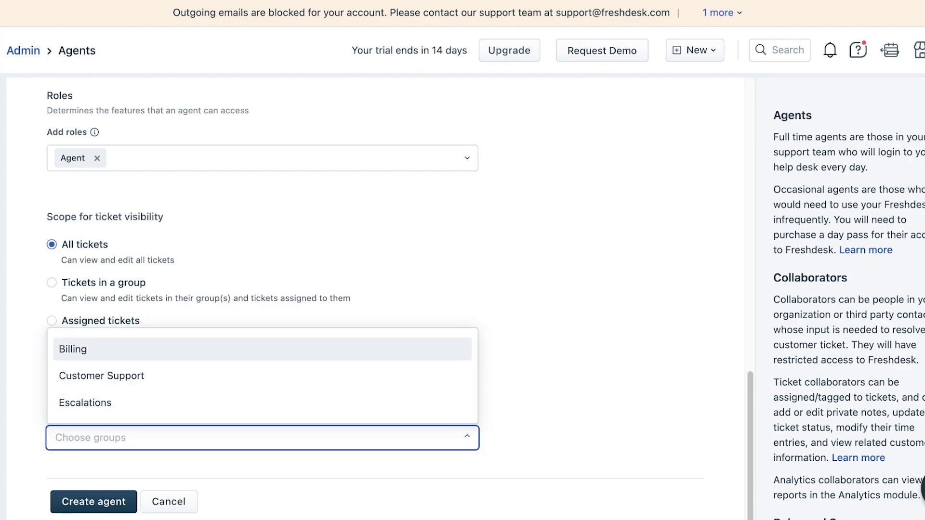
{"action": "left_click", "coordinate": [262, 348]}
{"action": "left_click", "coordinate": [94, 501]}
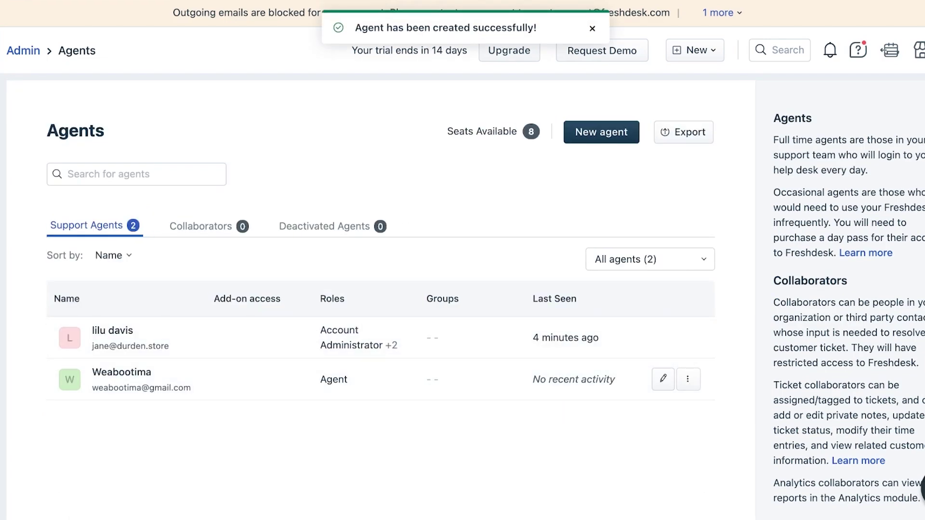
Step: Check the Collaborators and Support Agents tabs, then return to Admin settings
{"action": "left_click", "coordinate": [207, 226]}
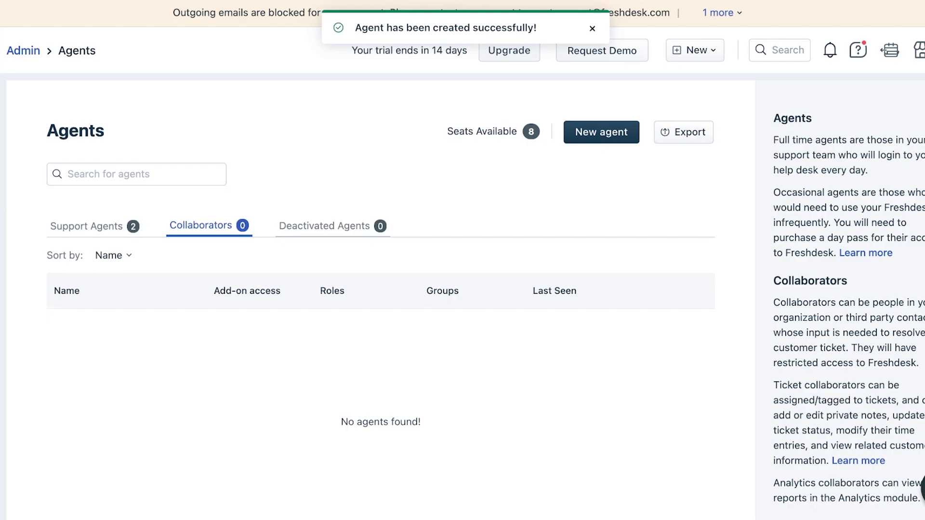
{"action": "left_click", "coordinate": [86, 225]}
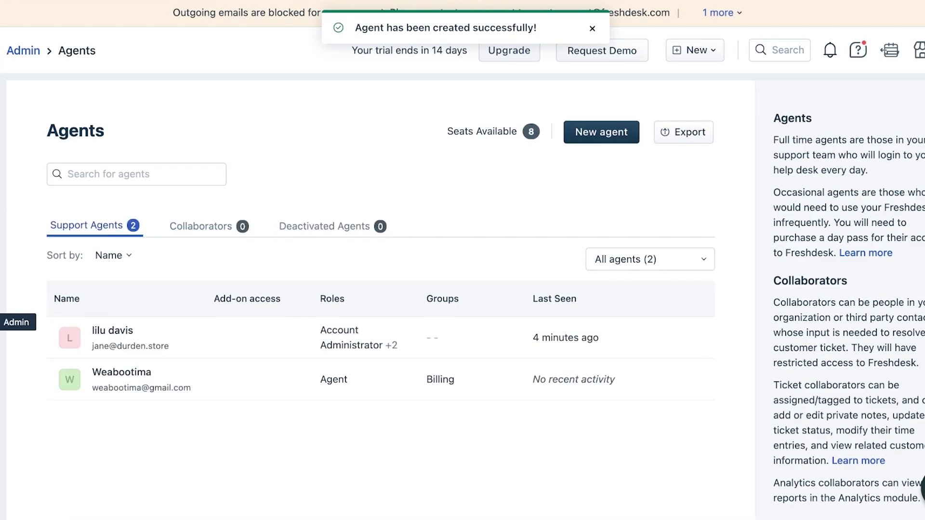
{"action": "left_click", "coordinate": [2, 322]}
{"action": "scroll", "coordinate": [343, 217], "scroll_direction": "down", "scroll_amount": 5}
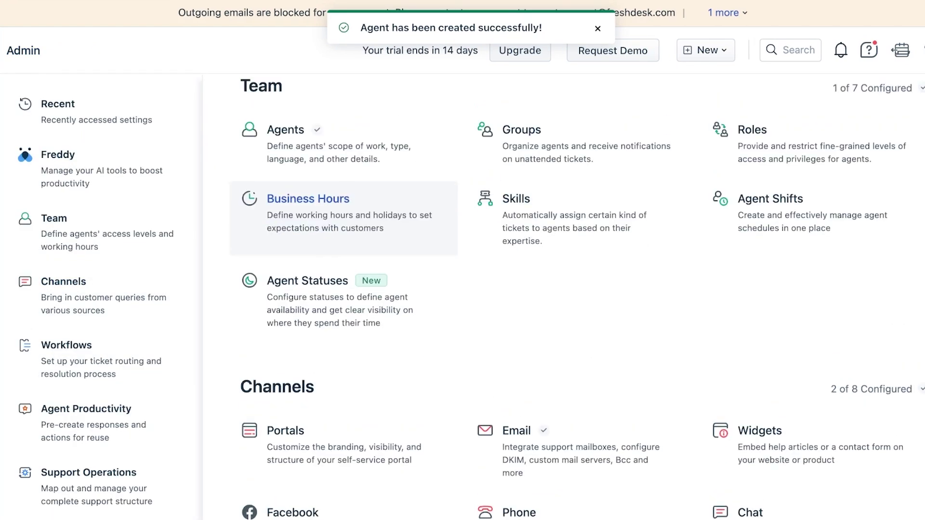
{"action": "scroll", "coordinate": [578, 155], "scroll_direction": "up", "scroll_amount": 1}
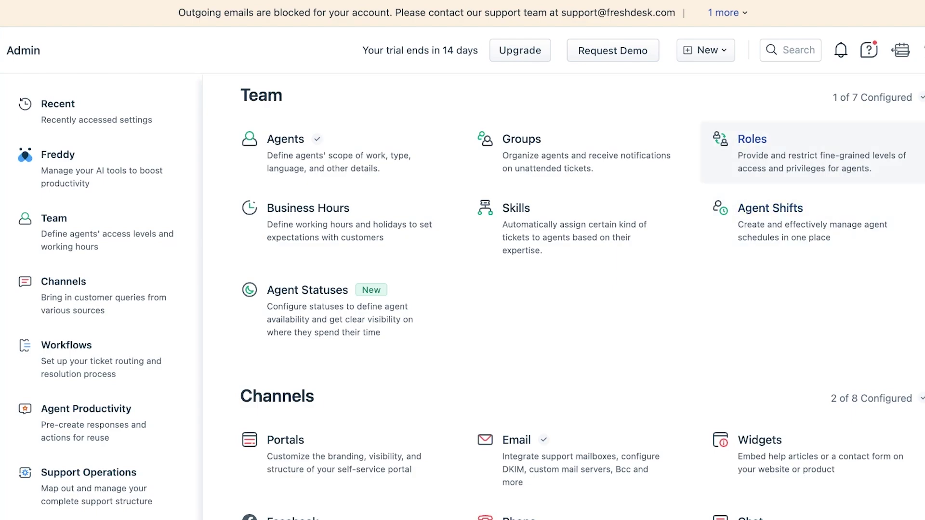
Step: Start new business hours named BH in the (GMT-11:00) International Date Line West zone
{"action": "left_click", "coordinate": [308, 208]}
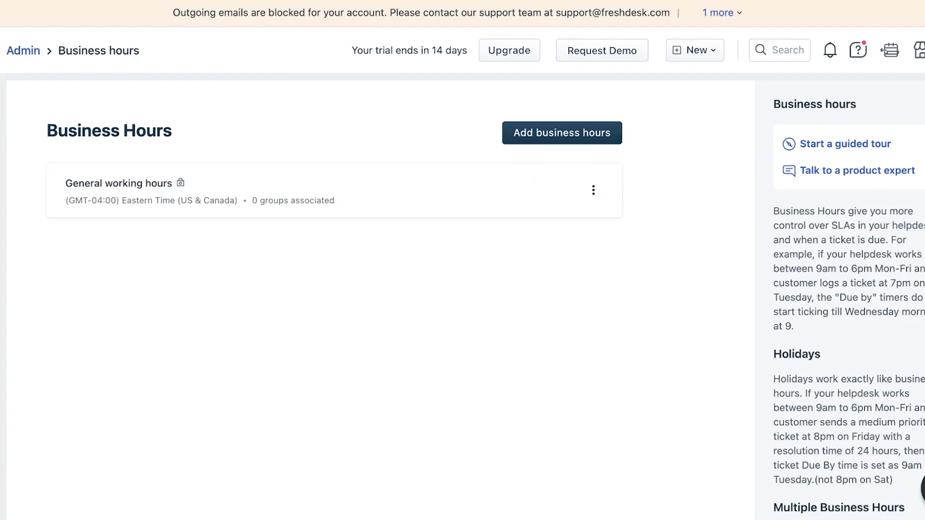
{"action": "left_click", "coordinate": [562, 132]}
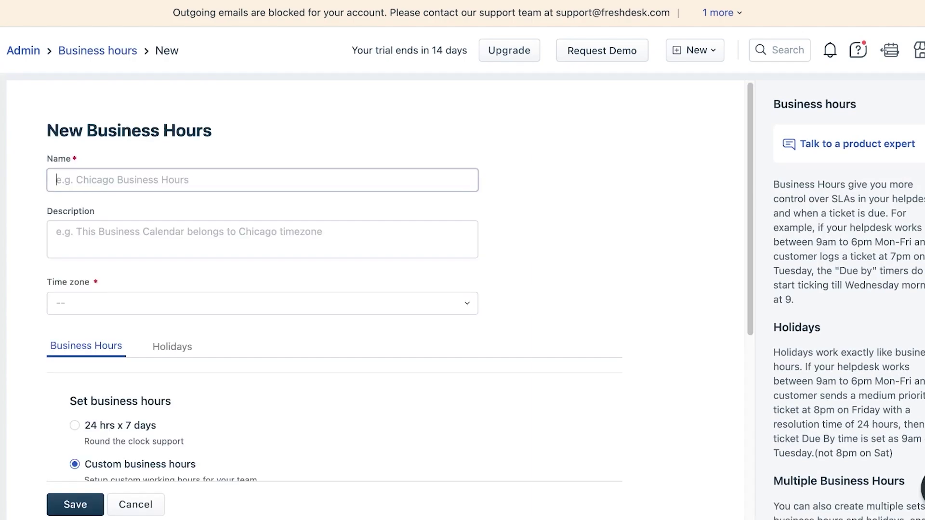
{"action": "type", "text": "Bu"}
{"action": "key", "text": "BackSpace"}
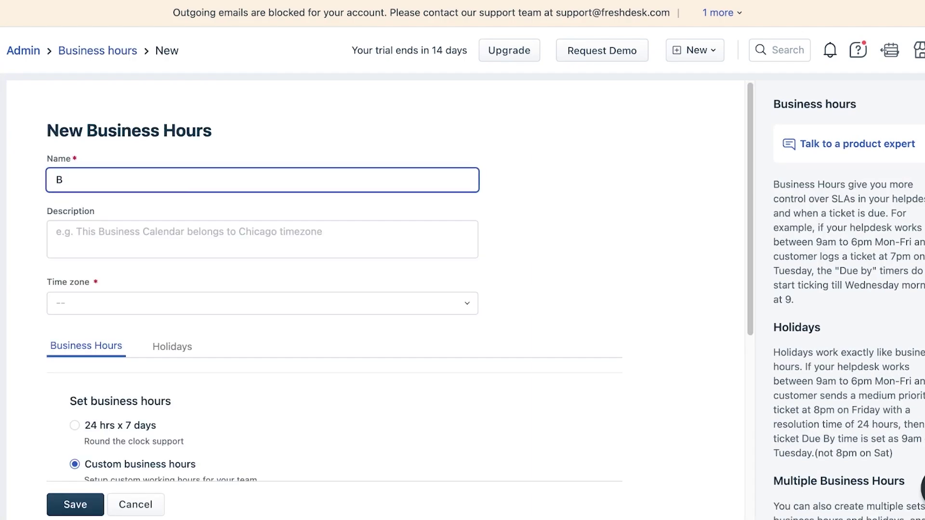
{"action": "type", "text": "H"}
{"action": "left_click", "coordinate": [262, 303]}
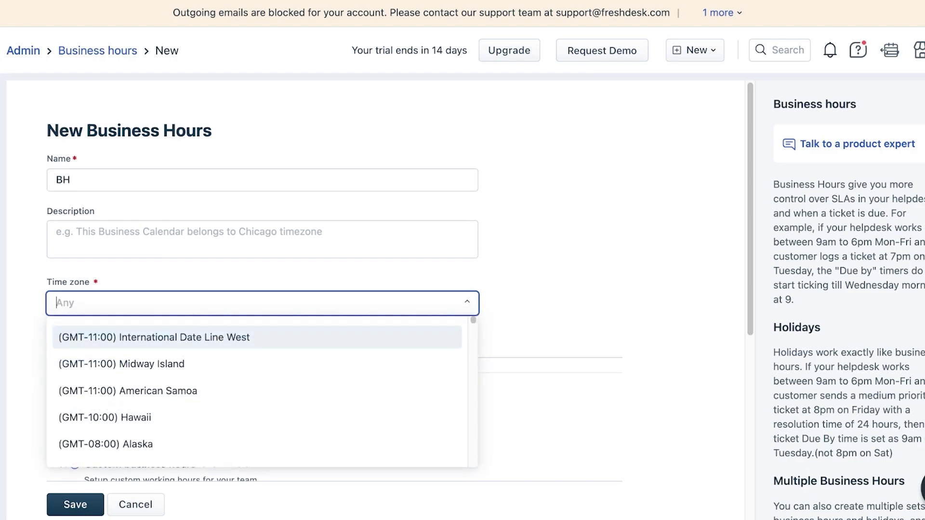
{"action": "left_click", "coordinate": [169, 335]}
Step: Make BH 24 hrs x 7 days, save it, and return to admin settings
{"action": "scroll", "coordinate": [172, 347], "scroll_direction": "down", "scroll_amount": 4}
{"action": "left_click", "coordinate": [75, 251]}
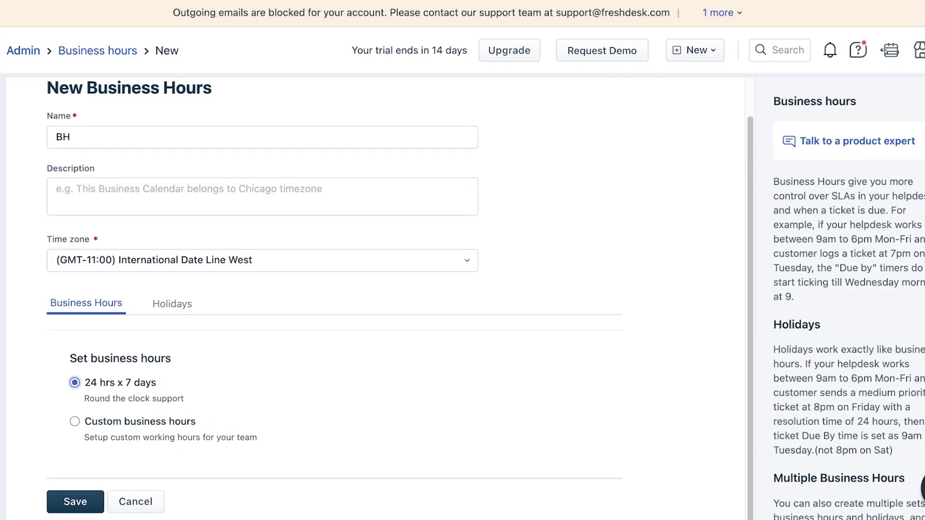
{"action": "left_click", "coordinate": [75, 424]}
{"action": "scroll", "coordinate": [337, 289], "scroll_direction": "down", "scroll_amount": 5}
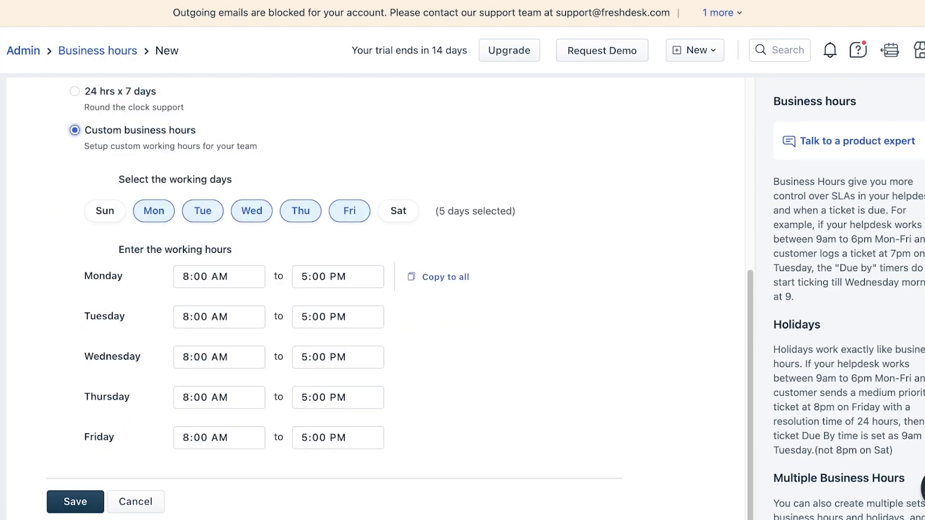
{"action": "left_click", "coordinate": [75, 91]}
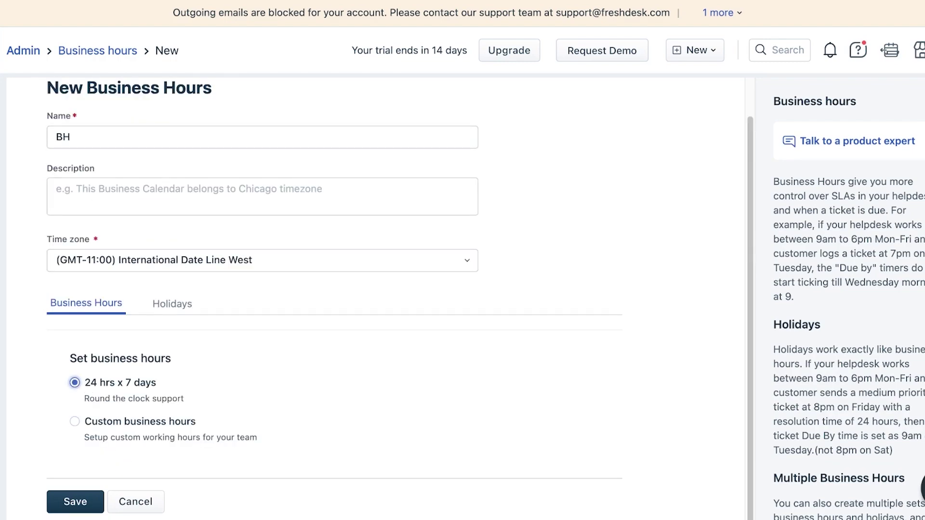
{"action": "left_click", "coordinate": [75, 501]}
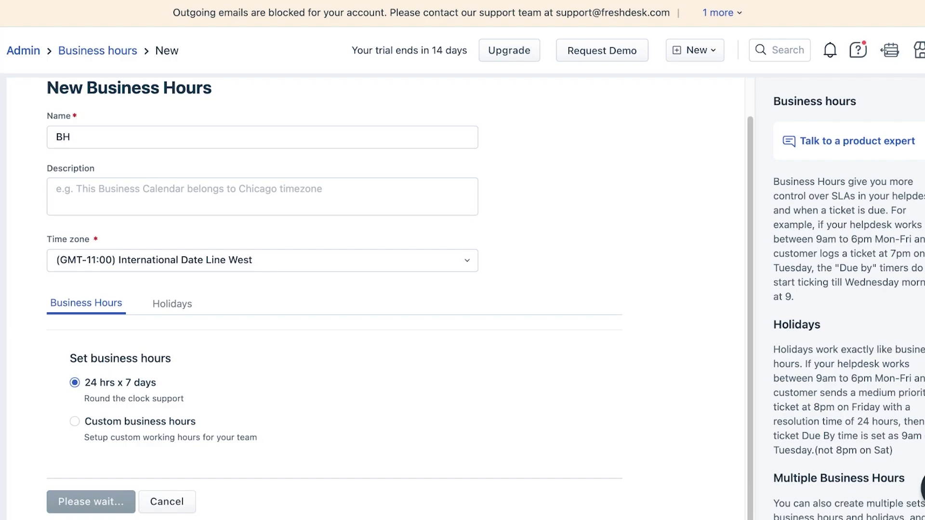
{"action": "left_click", "coordinate": [2, 321]}
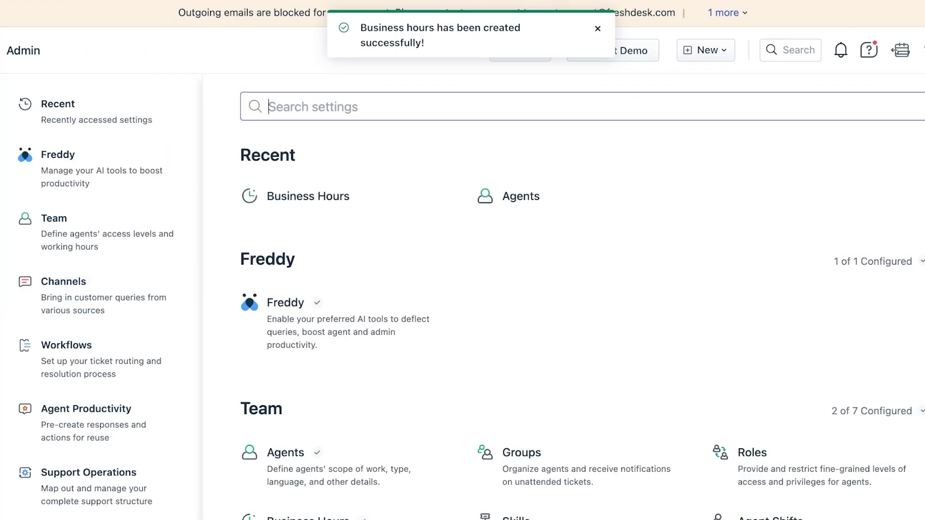
{"action": "scroll", "coordinate": [343, 288], "scroll_direction": "down", "scroll_amount": 1}
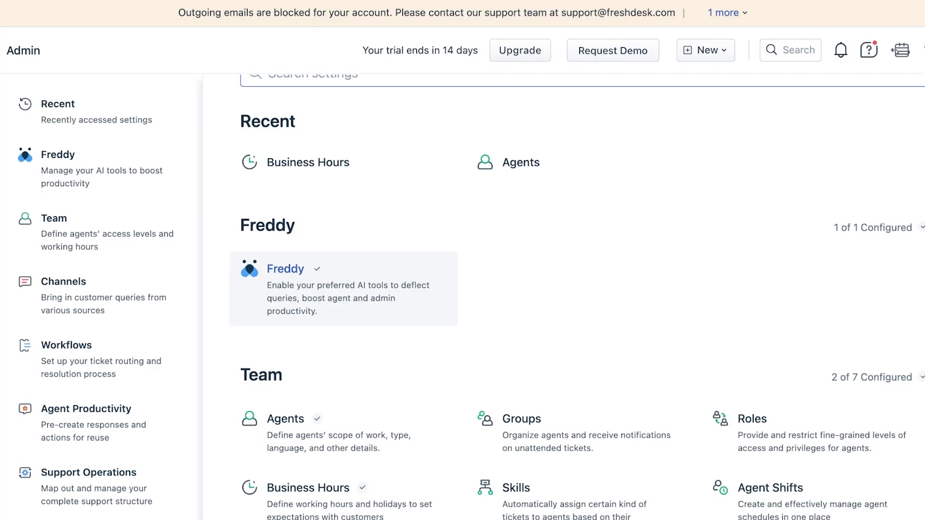
{"action": "scroll", "coordinate": [563, 298], "scroll_direction": "up", "scroll_amount": 1}
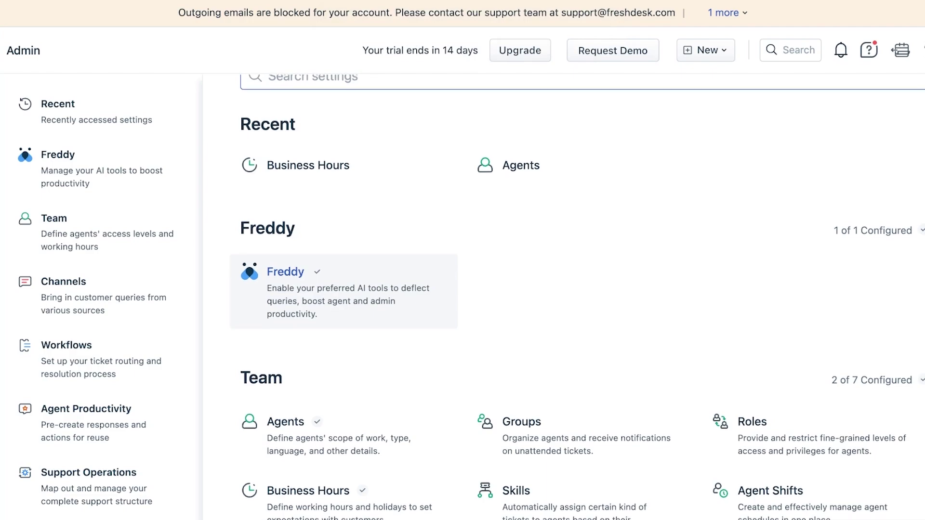
{"action": "left_click", "coordinate": [344, 292]}
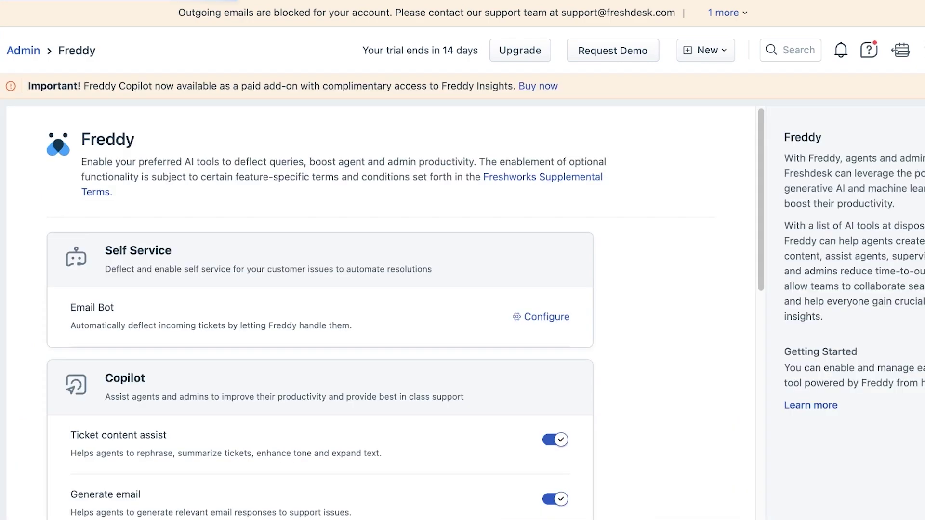
{"action": "scroll", "coordinate": [344, 291], "scroll_direction": "down", "scroll_amount": 2}
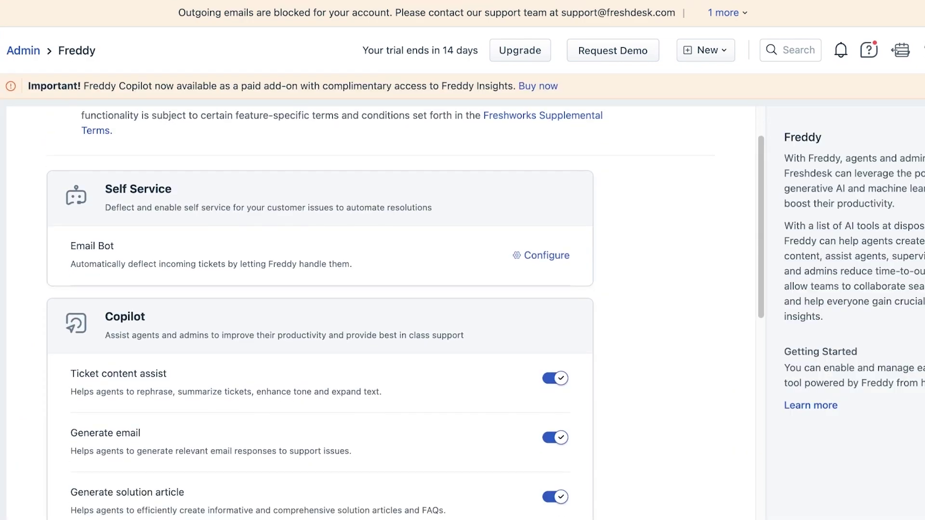
{"action": "scroll", "coordinate": [319, 308], "scroll_direction": "down", "scroll_amount": 1}
{"action": "scroll", "coordinate": [320, 309], "scroll_direction": "up", "scroll_amount": 2}
{"action": "scroll", "coordinate": [320, 309], "scroll_direction": "down", "scroll_amount": 8}
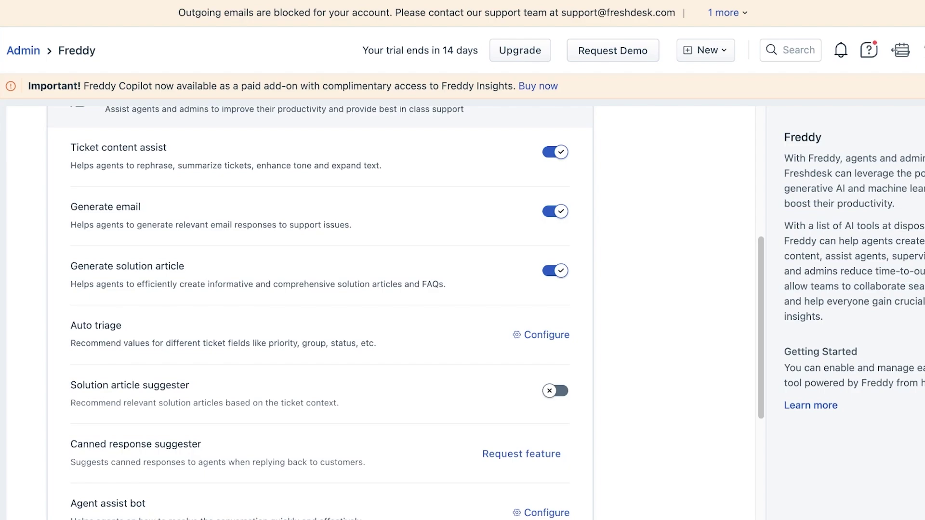
{"action": "key", "text": "alt+Left"}
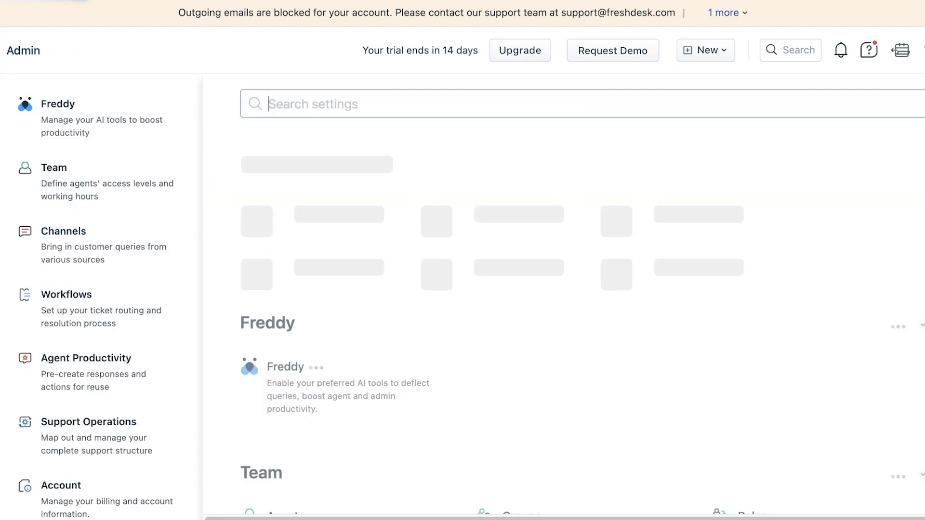
{"action": "scroll", "coordinate": [583, 298], "scroll_direction": "down", "scroll_amount": 2}
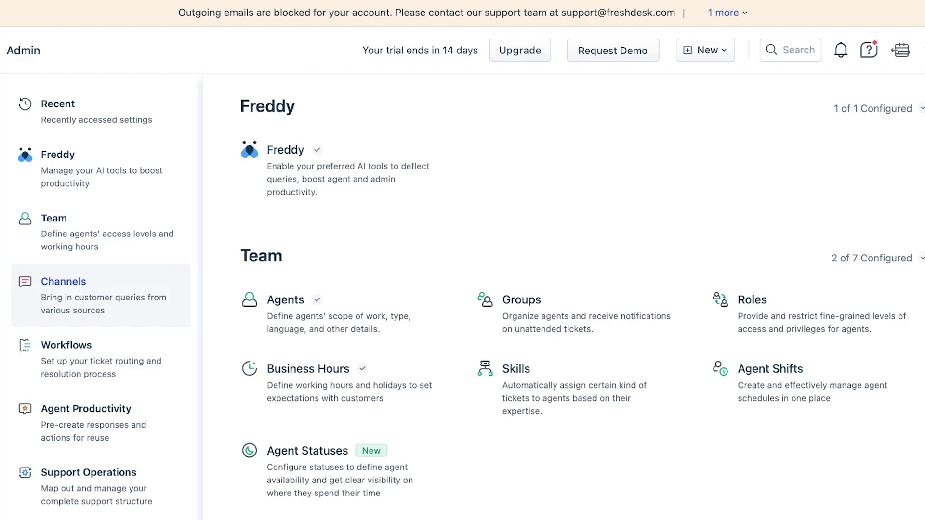
Step: Jump via the Channels section to the Workflows settings in the Admin sidebar
{"action": "left_click", "coordinate": [63, 289]}
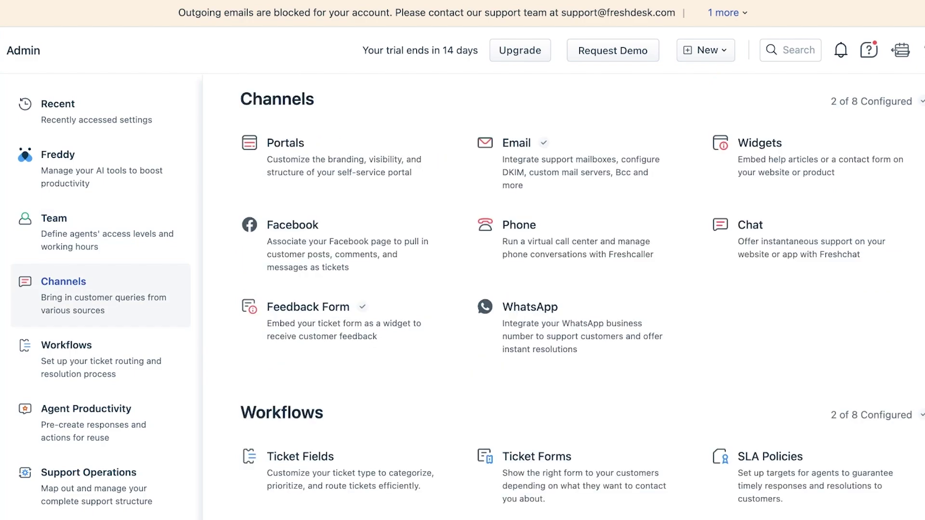
{"action": "left_click", "coordinate": [67, 351]}
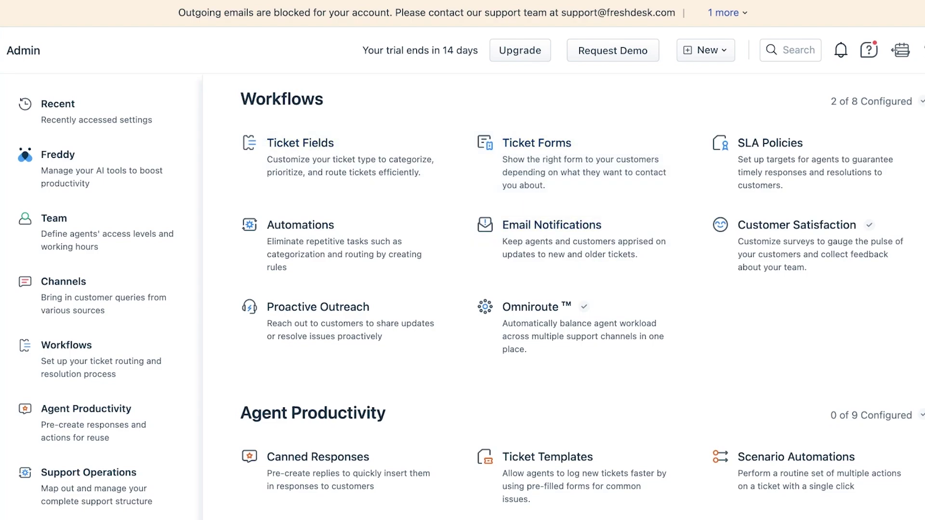
{"action": "scroll", "coordinate": [337, 174], "scroll_direction": "down", "scroll_amount": 15}
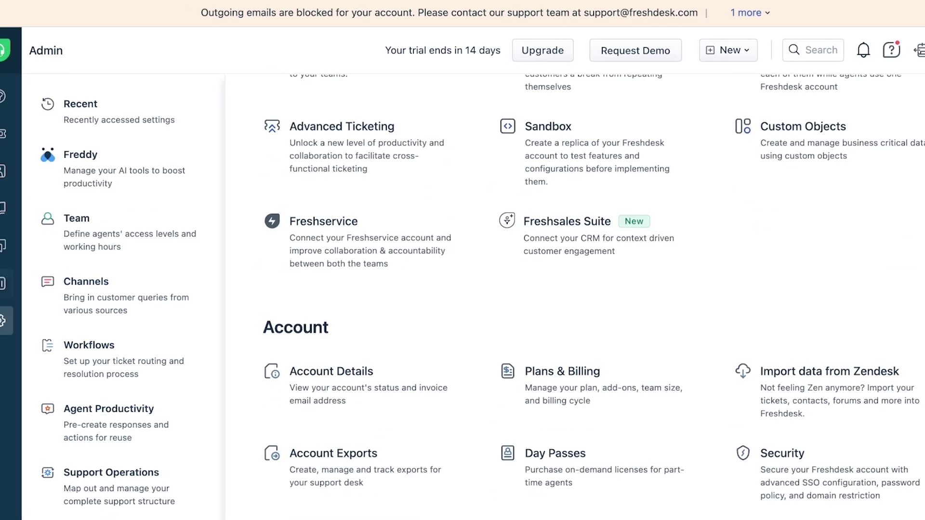
{"action": "left_click", "coordinate": [2, 133]}
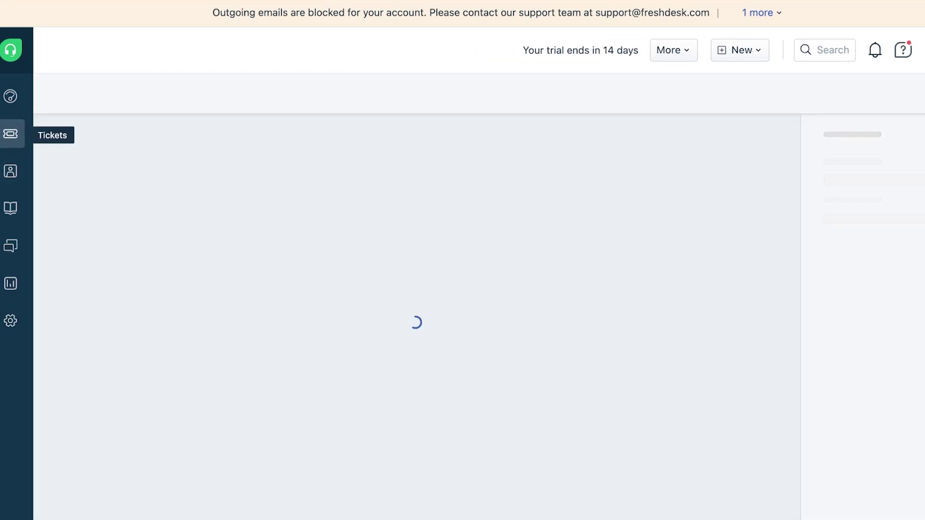
{"action": "left_click", "coordinate": [729, 50]}
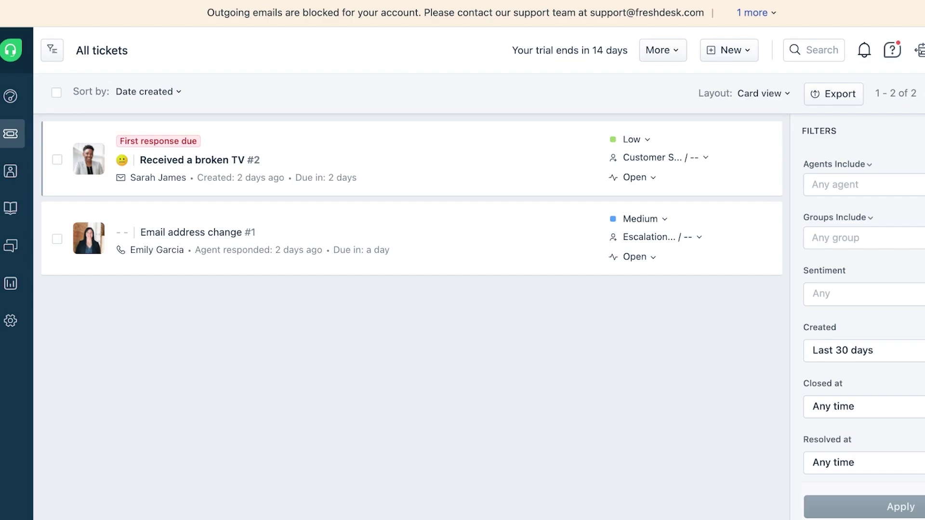
Step: Review the Ticket Fields under Workflows, then return to All tickets showing the two sample tickets
{"action": "left_click", "coordinate": [11, 320]}
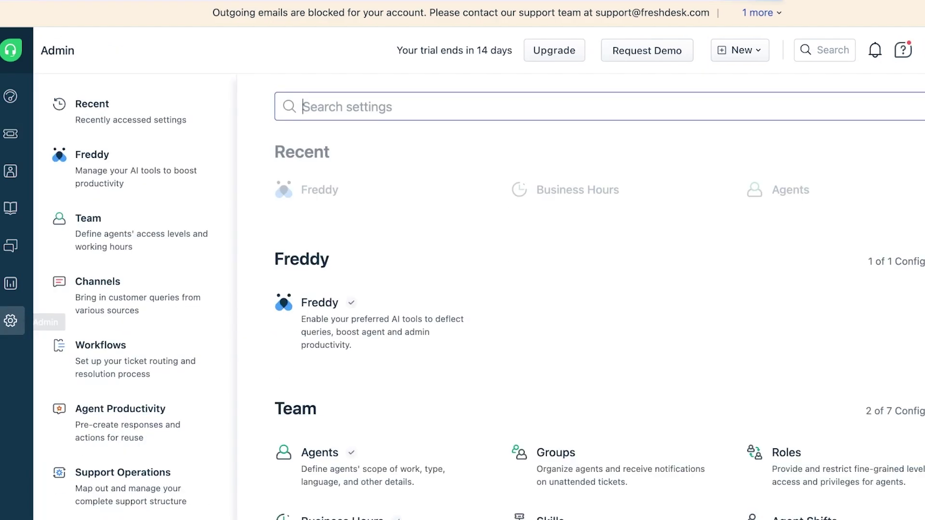
{"action": "scroll", "coordinate": [135, 299], "scroll_direction": "down", "scroll_amount": 1}
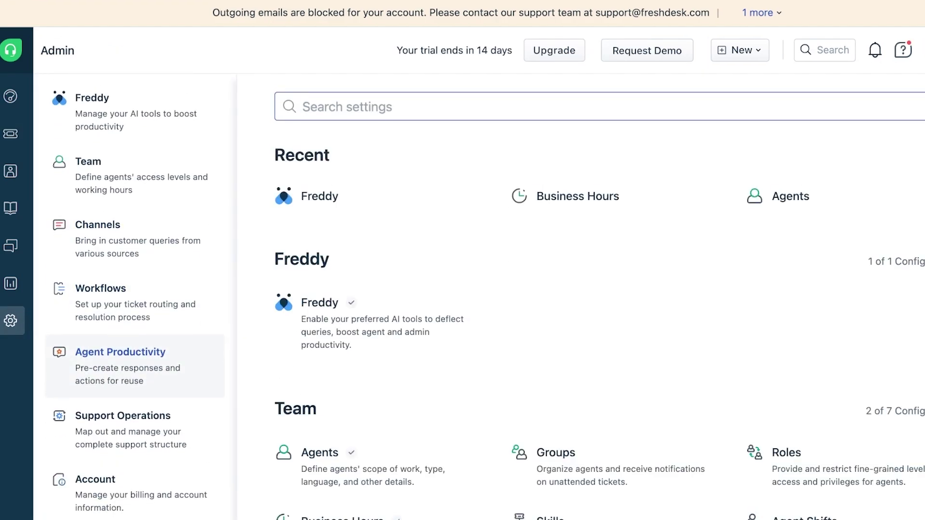
{"action": "left_click", "coordinate": [101, 288]}
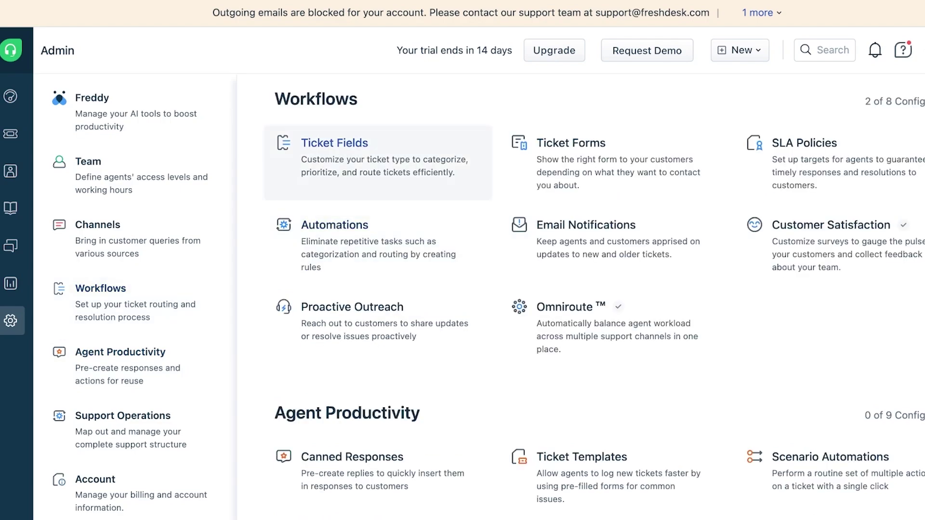
{"action": "left_click", "coordinate": [338, 144]}
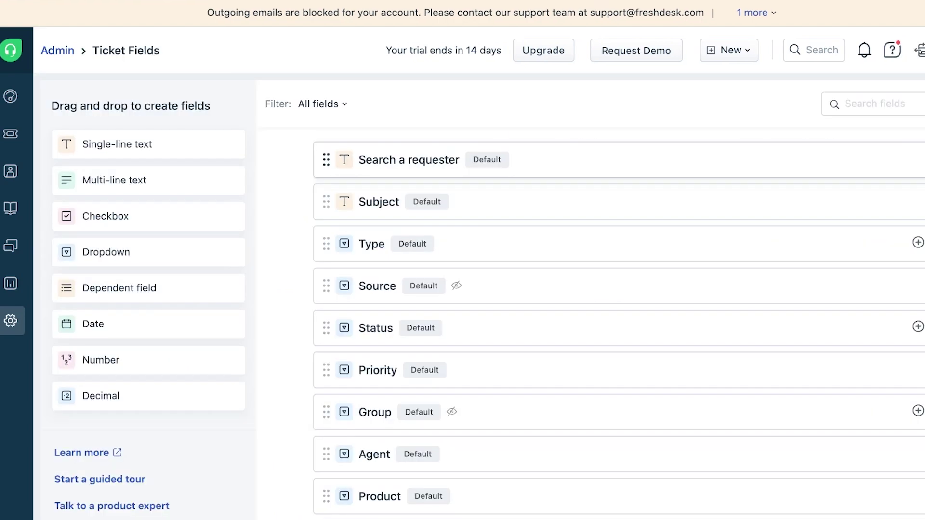
{"action": "scroll", "coordinate": [617, 313], "scroll_direction": "down", "scroll_amount": 3}
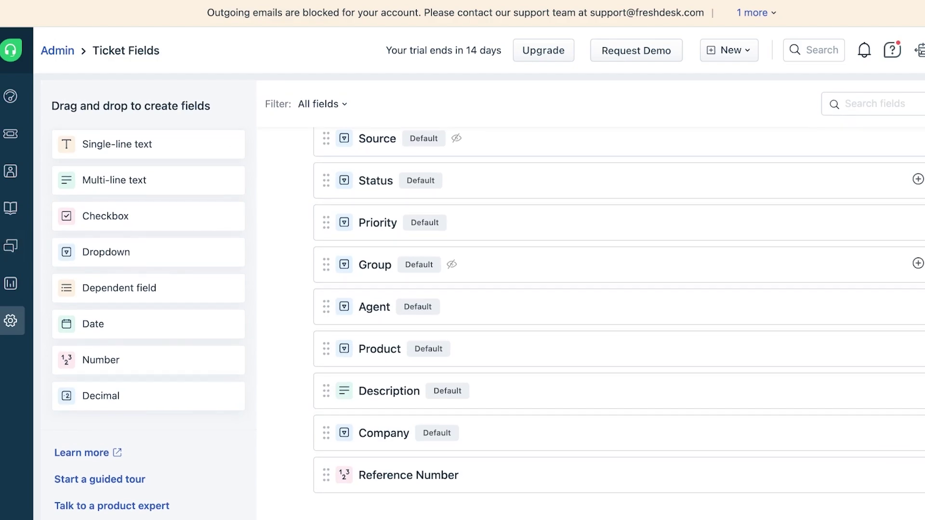
{"action": "scroll", "coordinate": [617, 313], "scroll_direction": "up", "scroll_amount": 3}
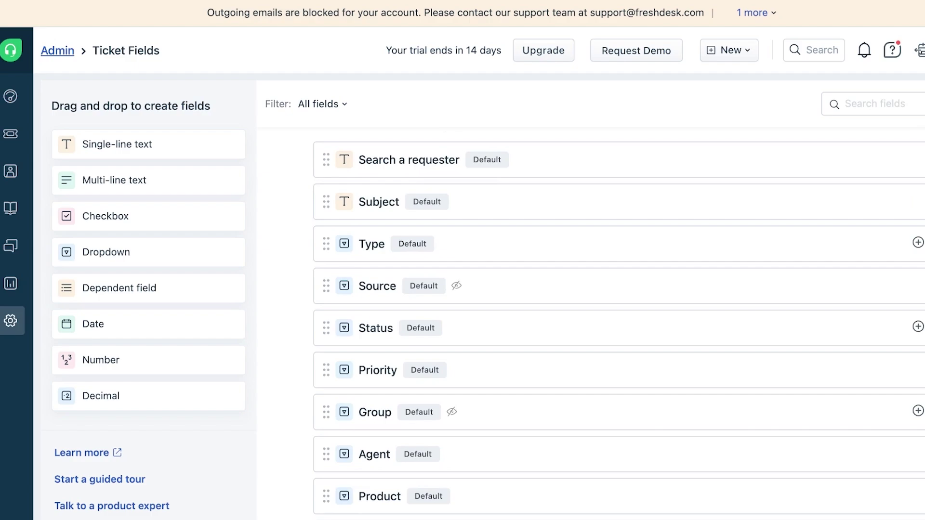
{"action": "left_click", "coordinate": [11, 134]}
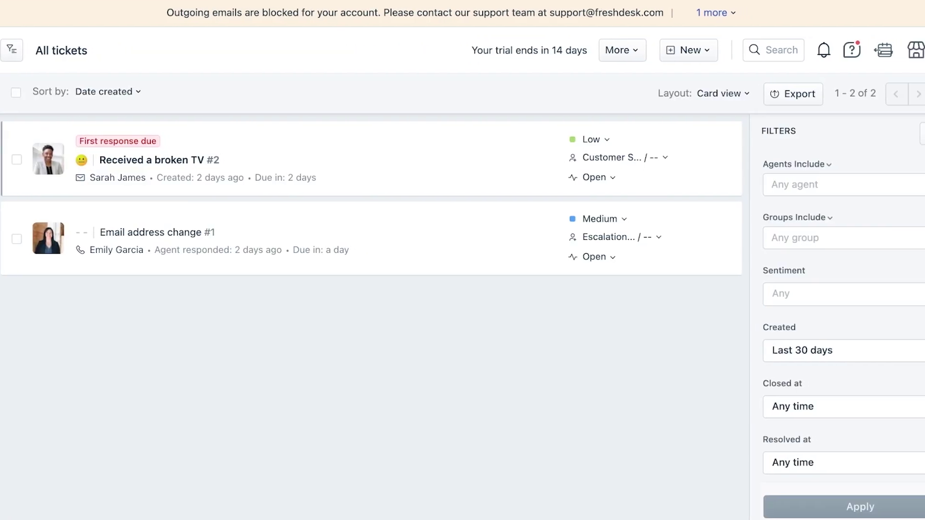
{"action": "left_click", "coordinate": [689, 50]}
{"action": "left_click", "coordinate": [642, 88]}
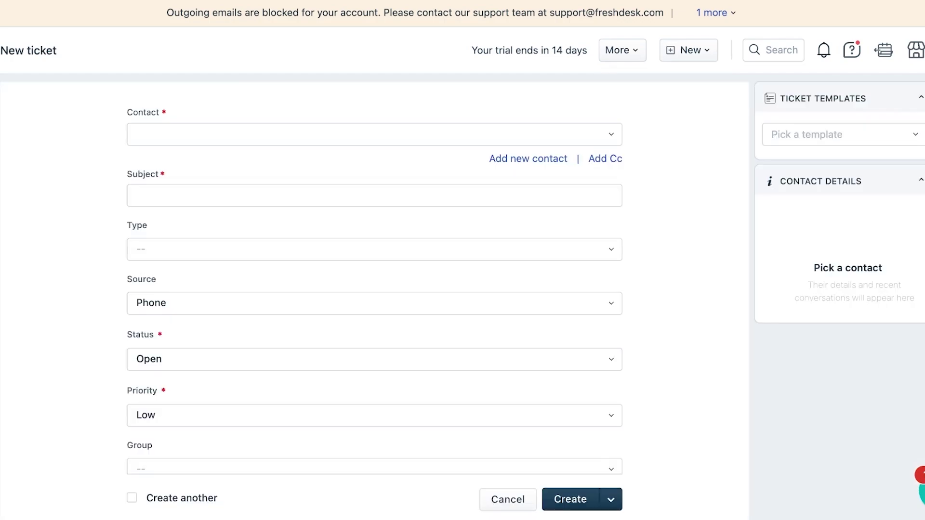
{"action": "left_click", "coordinate": [337, 134]}
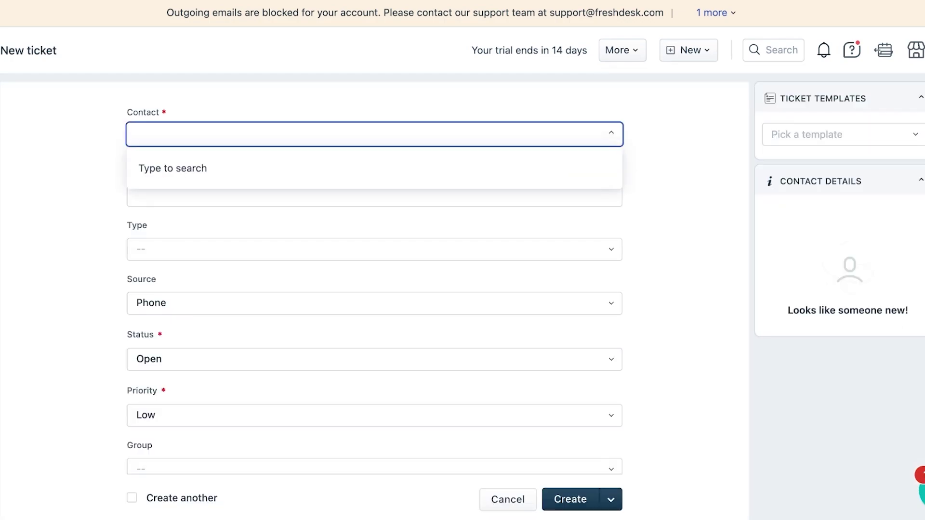
{"action": "key", "text": "Escape"}
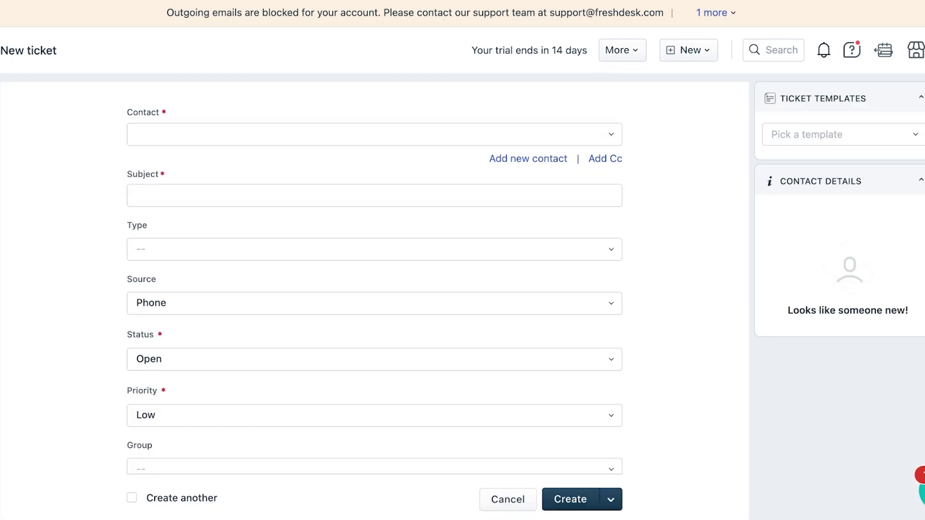
{"action": "scroll", "coordinate": [374, 289], "scroll_direction": "down", "scroll_amount": 1}
{"action": "scroll", "coordinate": [375, 289], "scroll_direction": "up", "scroll_amount": 1}
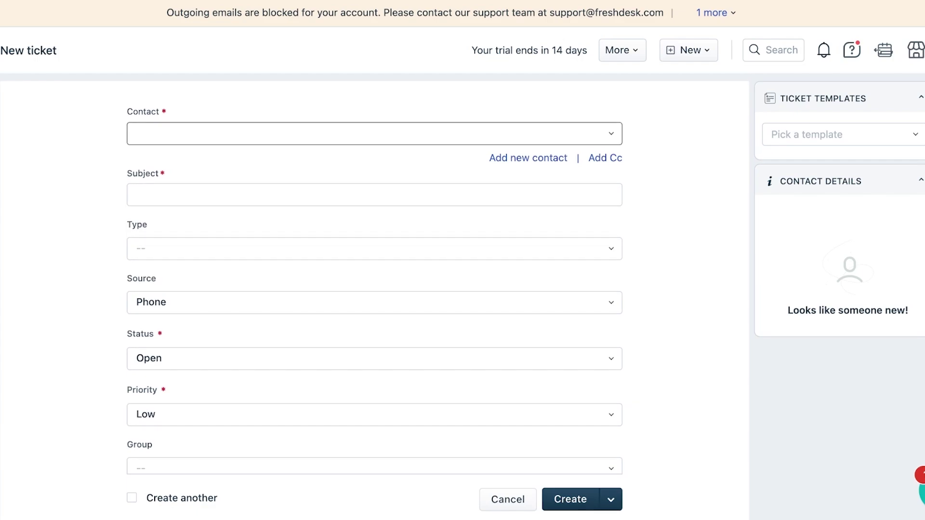
{"action": "left_click", "coordinate": [528, 158]}
{"action": "type", "text": "df"}
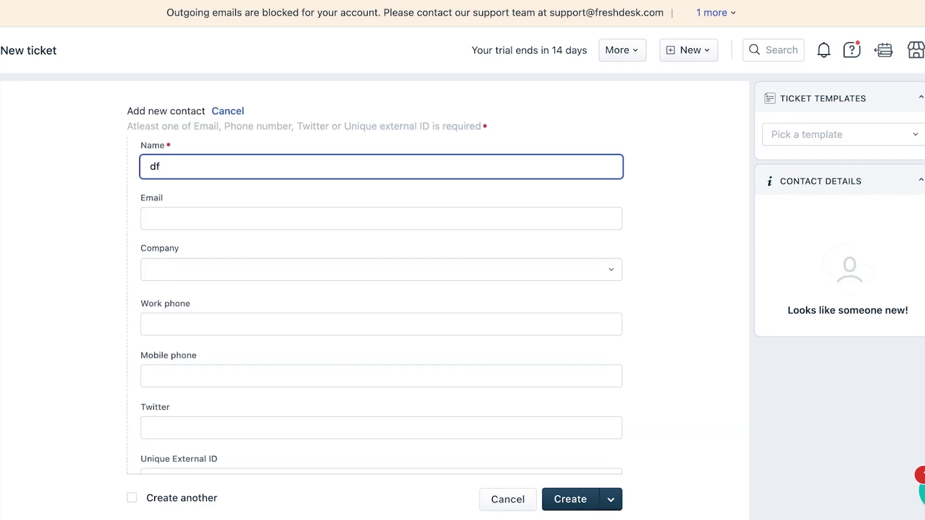
{"action": "key", "text": "BackSpace"}
{"action": "key", "text": "BackSpace"}
{"action": "type", "text": "tina"}
{"action": "scroll", "coordinate": [374, 289], "scroll_direction": "down", "scroll_amount": 10}
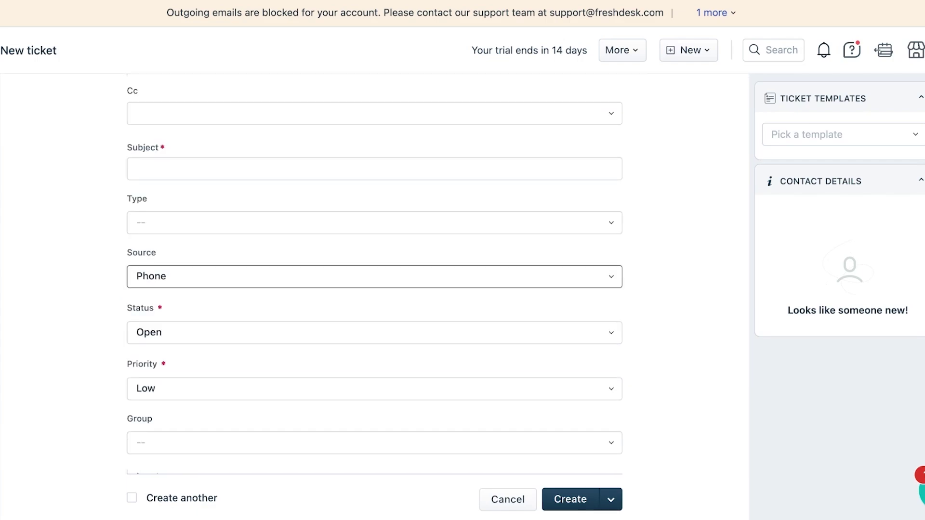
{"action": "left_click", "coordinate": [374, 276]}
{"action": "left_click", "coordinate": [375, 332]}
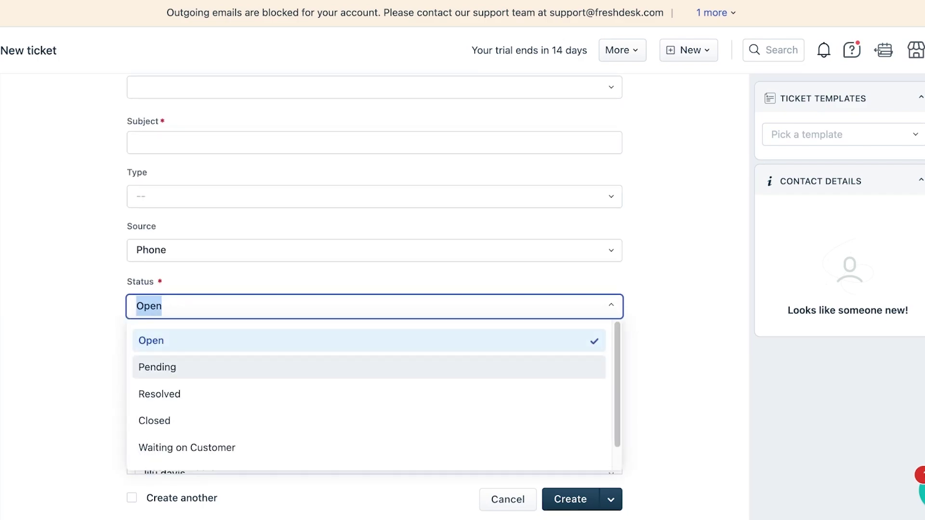
{"action": "left_click", "coordinate": [374, 367]}
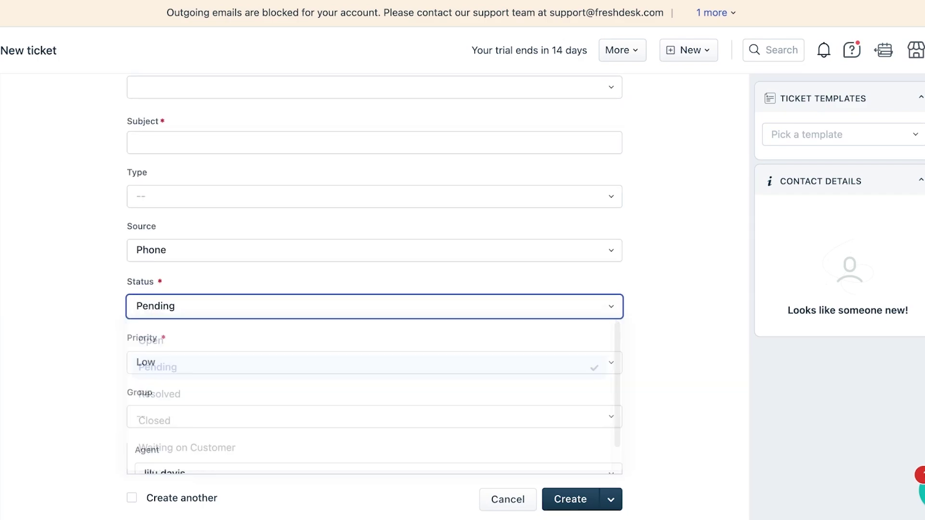
{"action": "left_click", "coordinate": [374, 362]}
{"action": "left_click", "coordinate": [375, 450]}
{"action": "scroll", "coordinate": [374, 289], "scroll_direction": "down", "scroll_amount": 3}
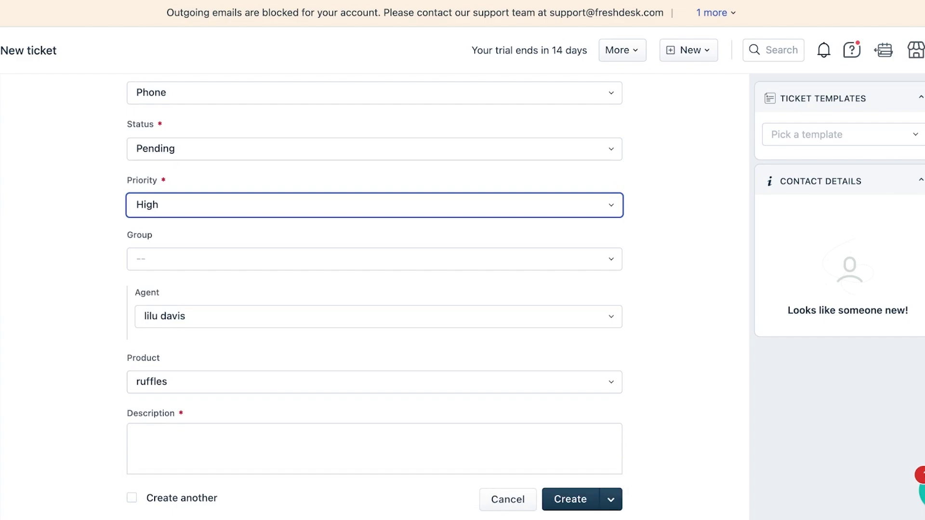
{"action": "left_click", "coordinate": [375, 259]}
{"action": "left_click", "coordinate": [374, 320]}
{"action": "left_click", "coordinate": [374, 316]}
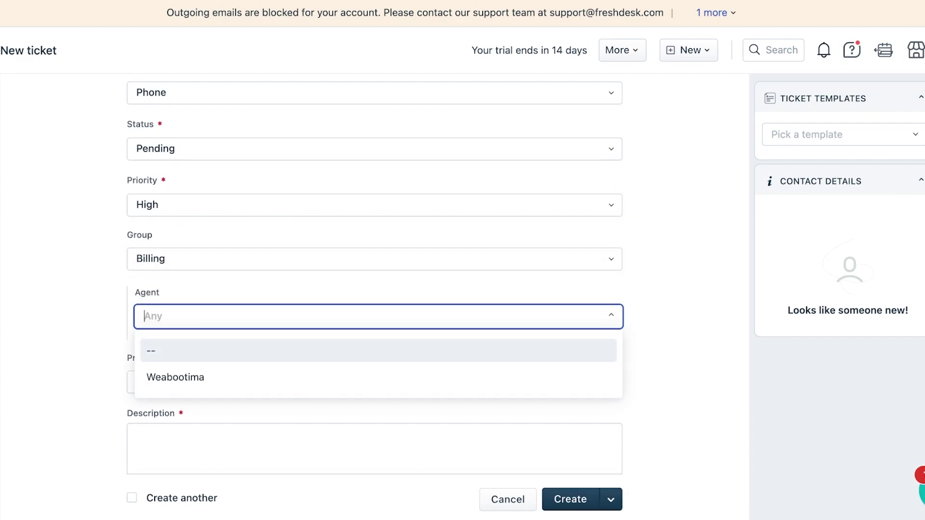
{"action": "left_click", "coordinate": [374, 378]}
{"action": "left_click", "coordinate": [374, 448]}
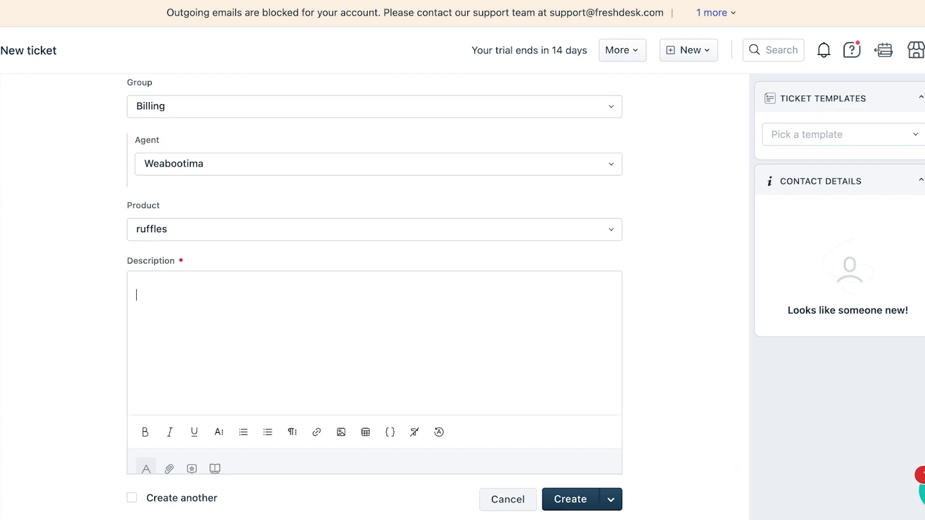
{"action": "left_click", "coordinate": [508, 500]}
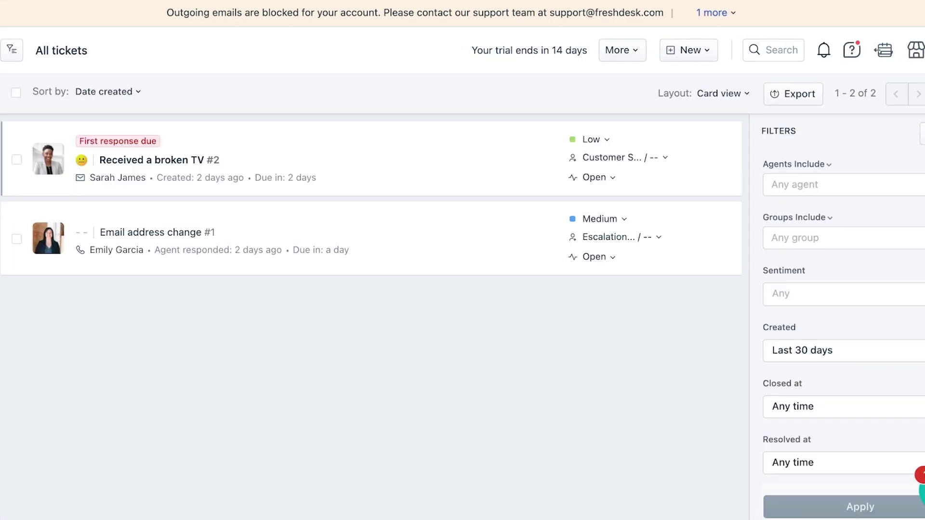